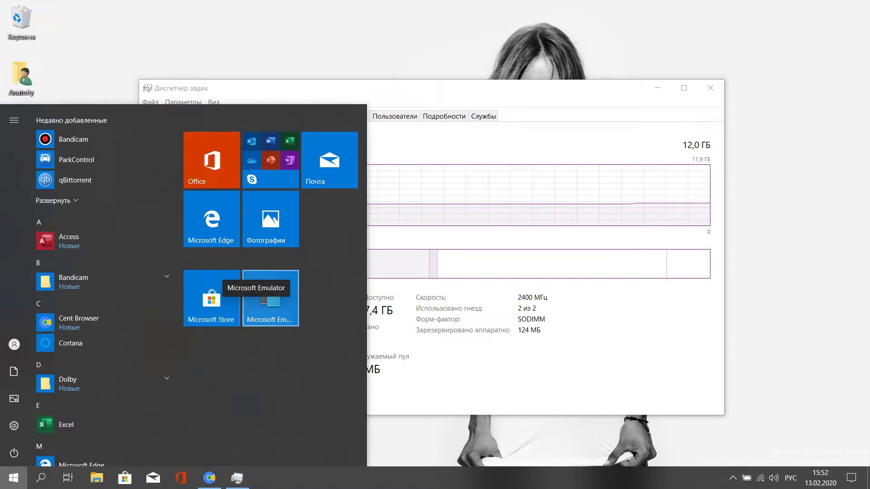
Step: Close Task Manager and start the Windows 10X Emulator from Microsoft Emulator Manager, retrying in elevated mode with the Hyper-V Administrators group option enabled
{"action": "key", "text": "Escape"}
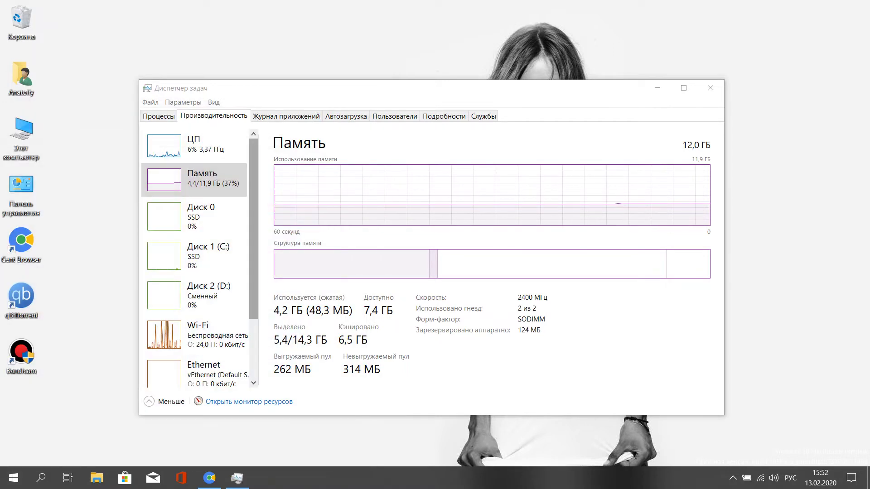
{"action": "left_click", "coordinate": [710, 88]}
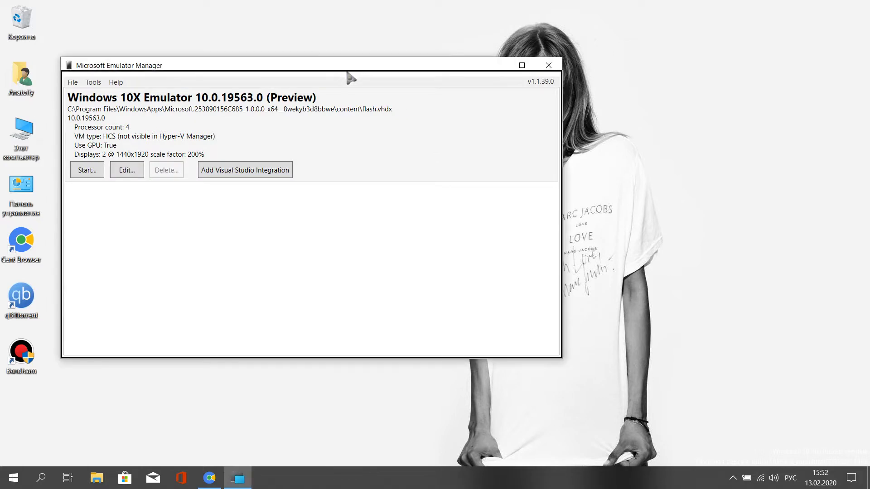
{"action": "left_click_drag", "start_coordinate": [411, 68], "coordinate": [497, 54]}
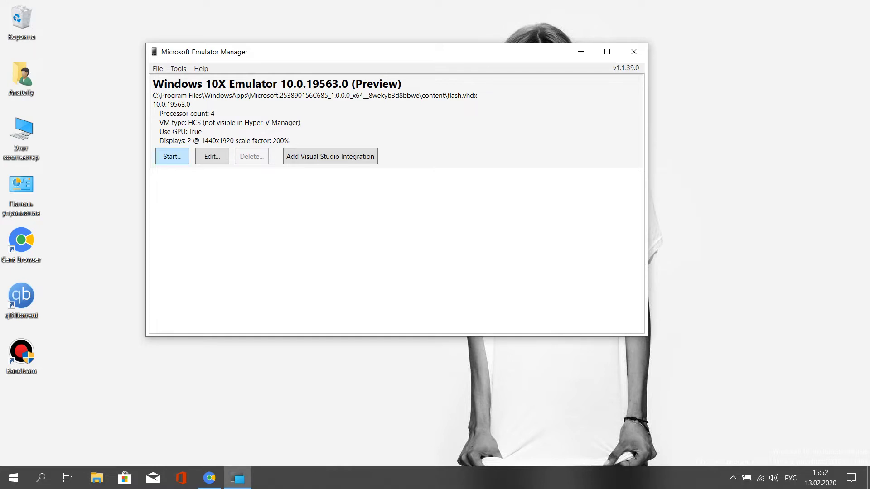
{"action": "left_click", "coordinate": [396, 120]}
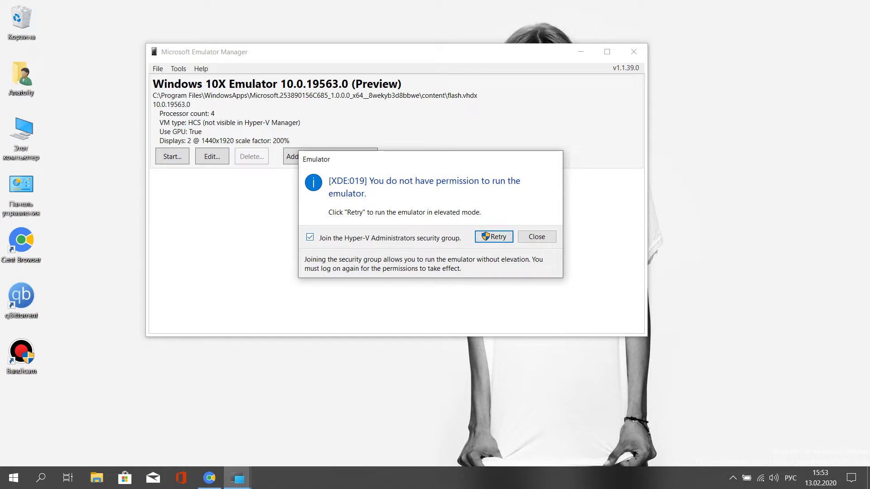
{"action": "key", "text": "Return"}
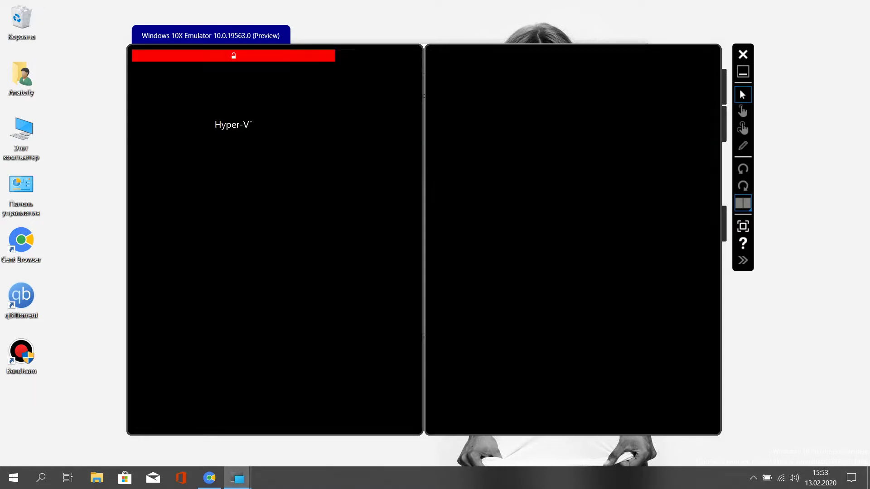
{"action": "left_click", "coordinate": [14, 478]}
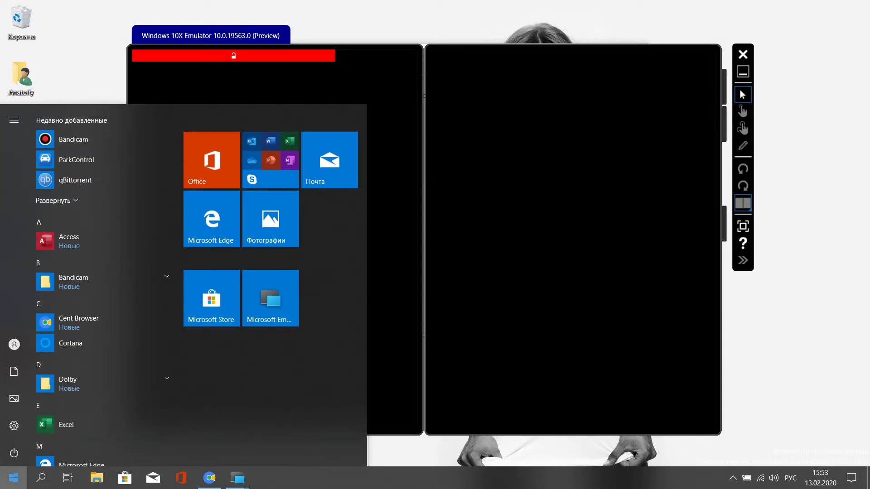
{"action": "key", "text": "Escape"}
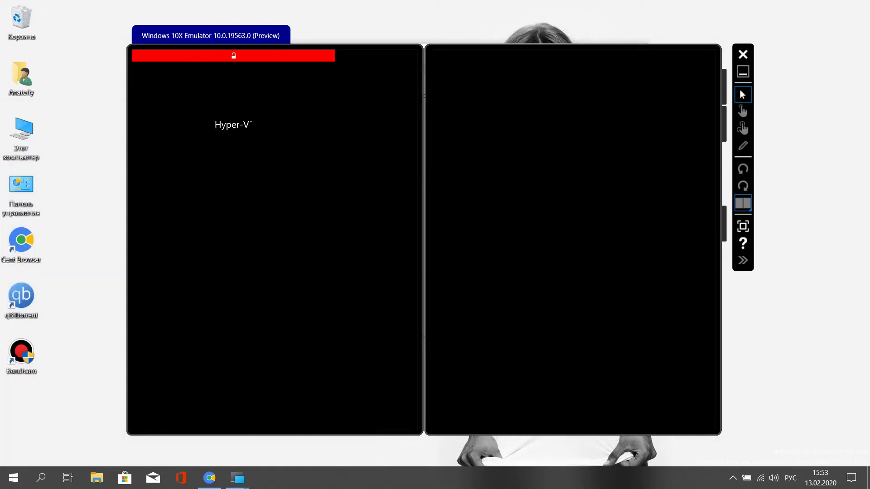
{"action": "left_click", "coordinate": [733, 478]}
{"action": "left_click", "coordinate": [711, 455]}
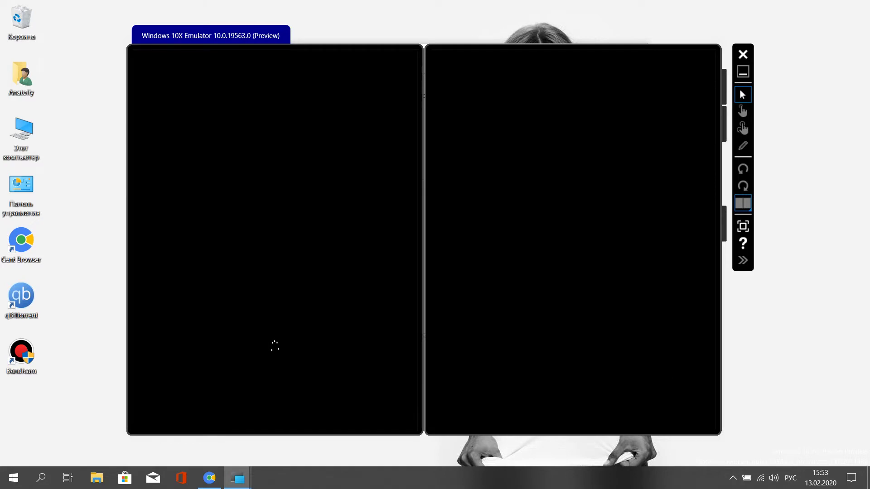
Step: Check the host's memory and processor load in Task Manager while the emulator boots, and close Task Manager
{"action": "right_click", "coordinate": [444, 478]}
{"action": "left_click", "coordinate": [485, 431]}
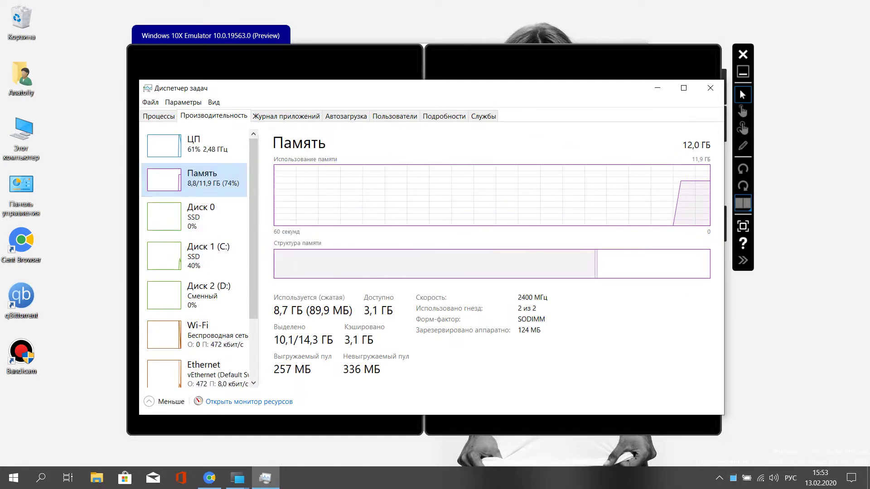
{"action": "scroll", "coordinate": [213, 191], "scroll_direction": "down", "scroll_amount": 1}
{"action": "scroll", "coordinate": [213, 190], "scroll_direction": "up", "scroll_amount": 1}
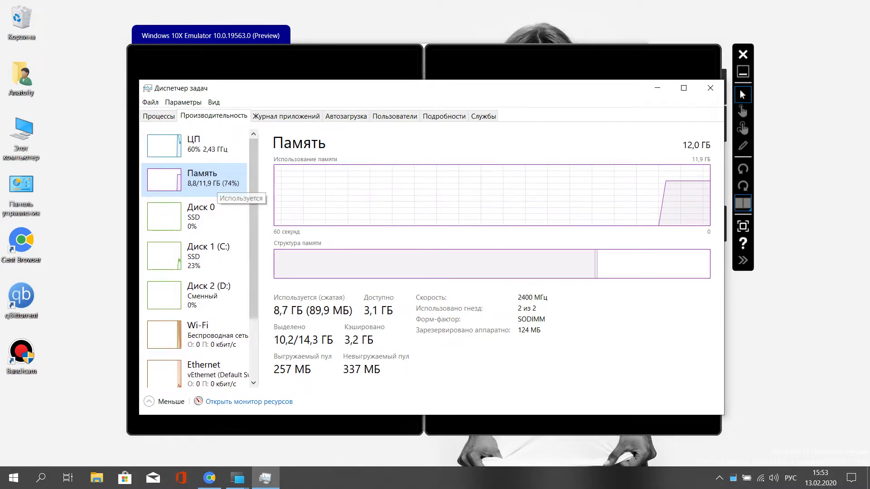
{"action": "scroll", "coordinate": [213, 190], "scroll_direction": "down", "scroll_amount": 3}
{"action": "scroll", "coordinate": [213, 190], "scroll_direction": "up", "scroll_amount": 3}
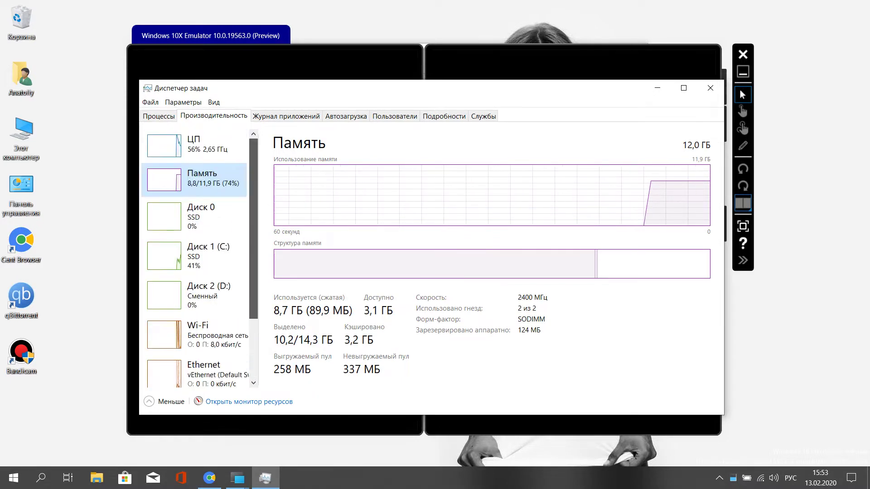
{"action": "left_click", "coordinate": [710, 88]}
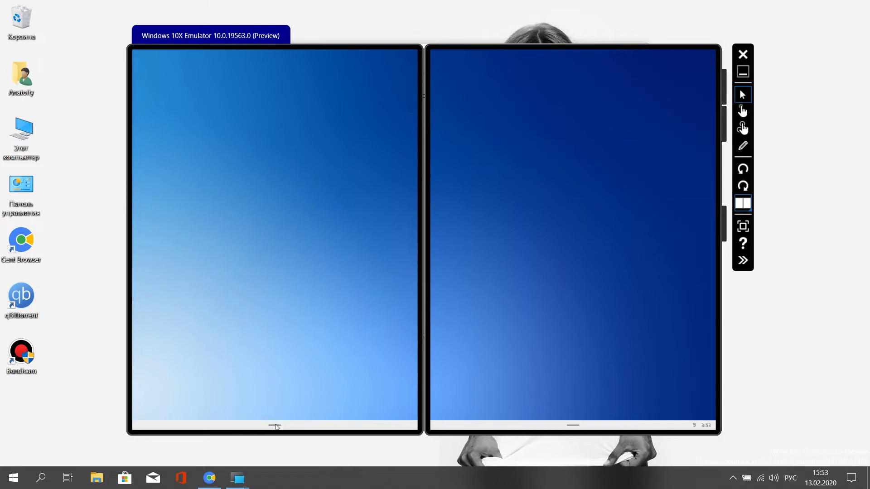
Step: Launch Calendar from the Windows 10X app launcher, view its welcome screen, and close it
{"action": "left_click", "coordinate": [274, 425]}
{"action": "left_click", "coordinate": [262, 417]}
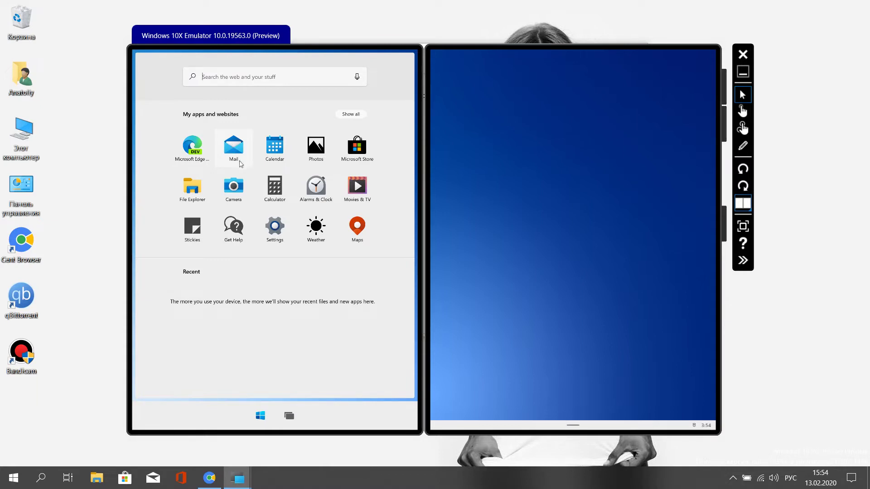
{"action": "left_click", "coordinate": [289, 193]}
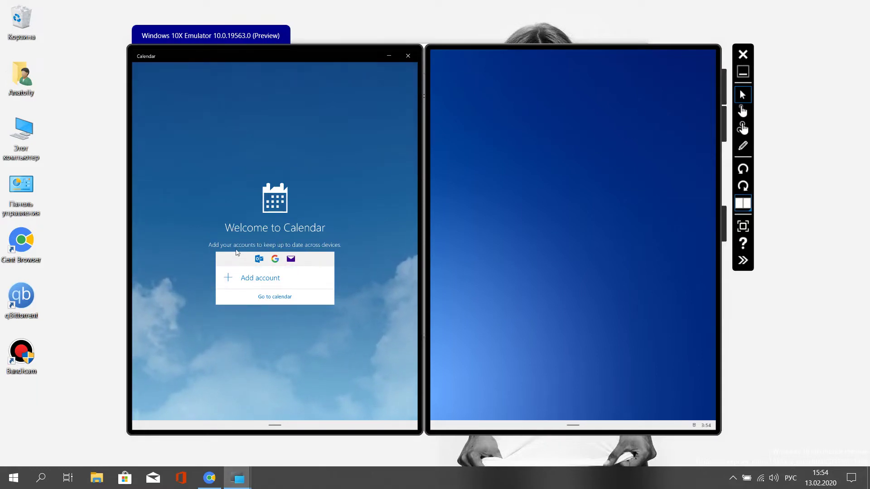
{"action": "left_click", "coordinate": [408, 57]}
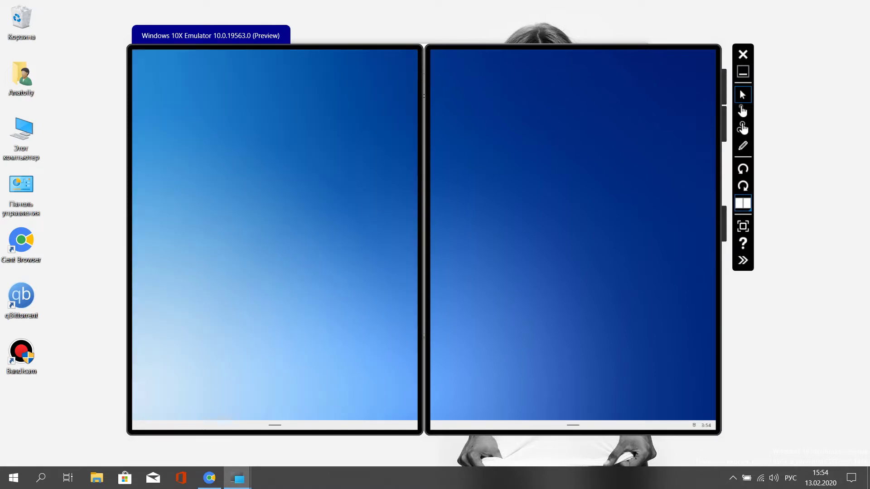
Step: Review the Windows Update, Troubleshoot and Windows Security pages in the emulator's Update & Security settings, and close Settings
{"action": "left_click", "coordinate": [260, 416]}
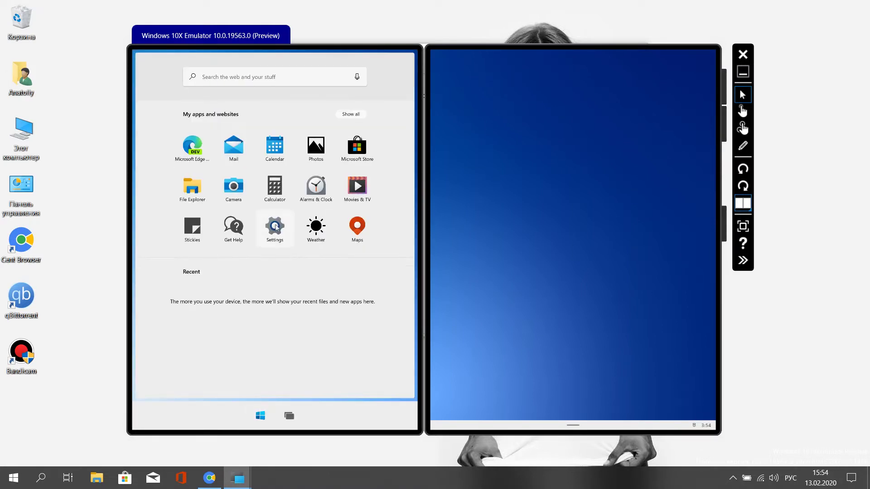
{"action": "left_click", "coordinate": [275, 226]}
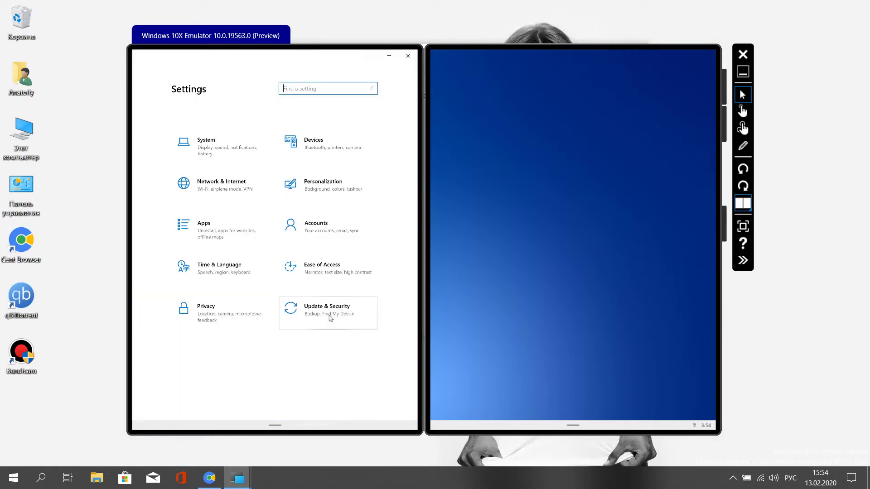
{"action": "left_click", "coordinate": [330, 317]}
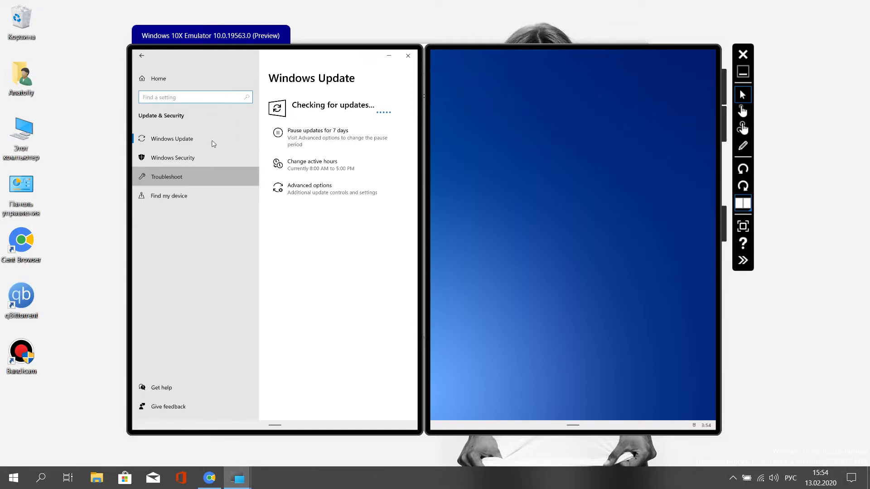
{"action": "left_click", "coordinate": [213, 140]}
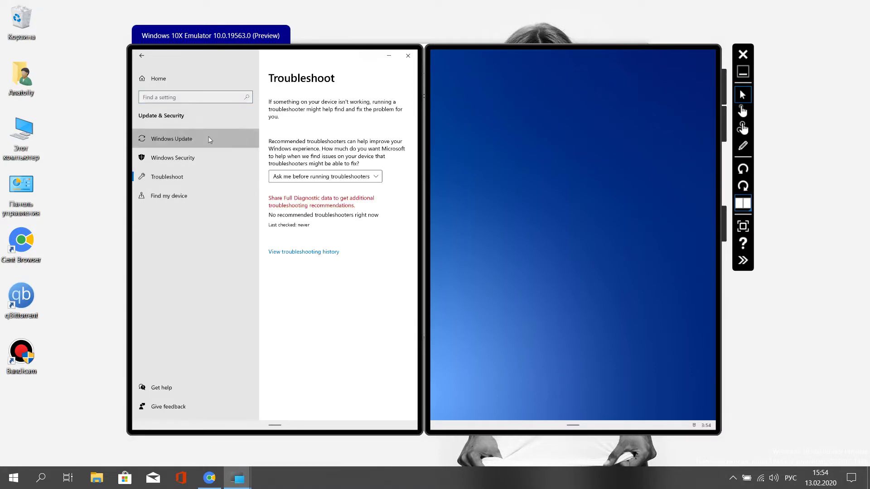
{"action": "left_click", "coordinate": [228, 160]}
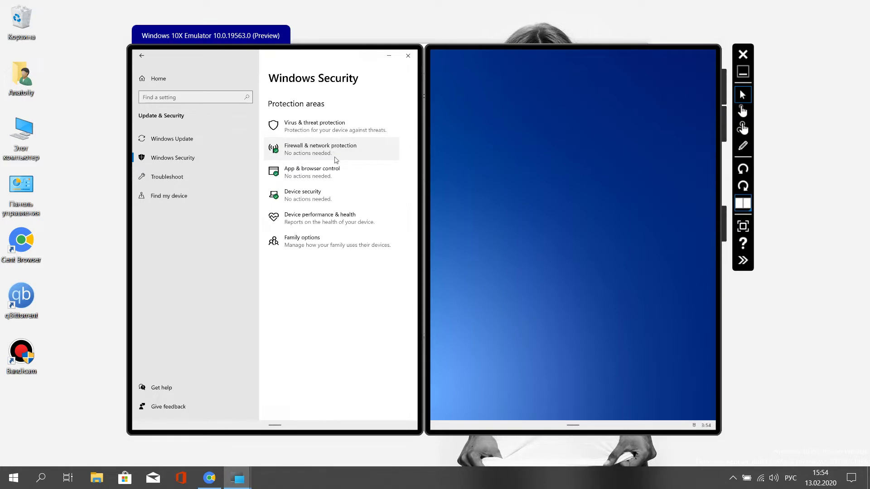
{"action": "left_click", "coordinate": [212, 139]}
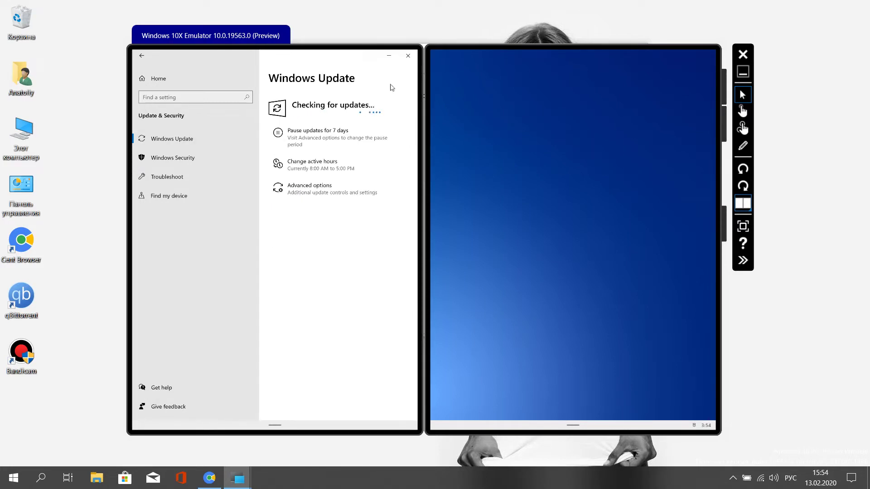
{"action": "left_click", "coordinate": [406, 56]}
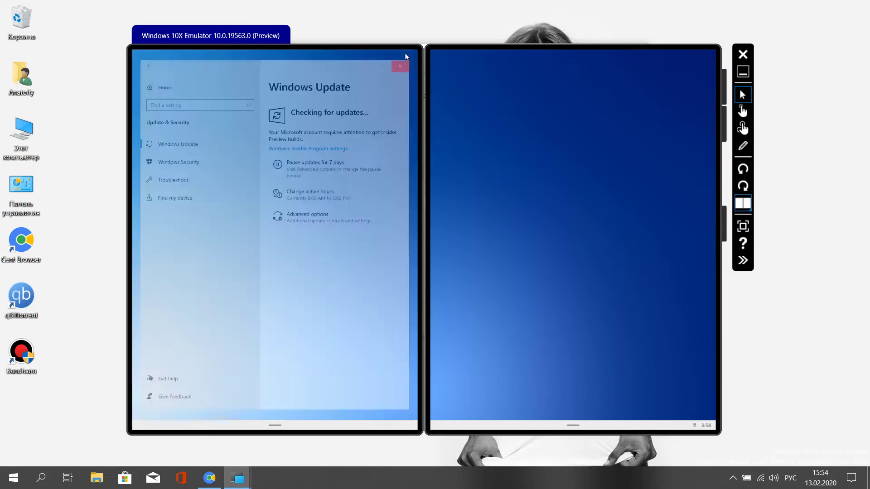
Step: View the folders of This Device in the emulator's File Explorer and close it
{"action": "left_click", "coordinate": [260, 422]}
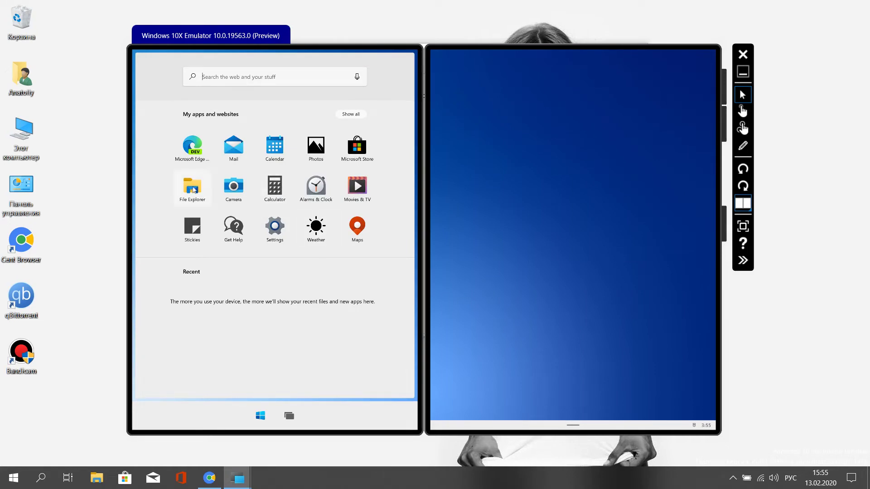
{"action": "left_click", "coordinate": [195, 189]}
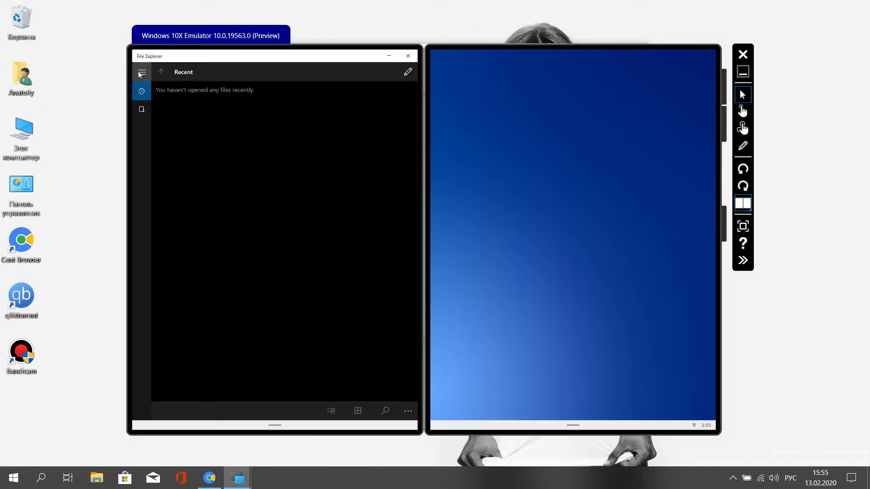
{"action": "left_click", "coordinate": [140, 73]}
{"action": "left_click", "coordinate": [177, 109]}
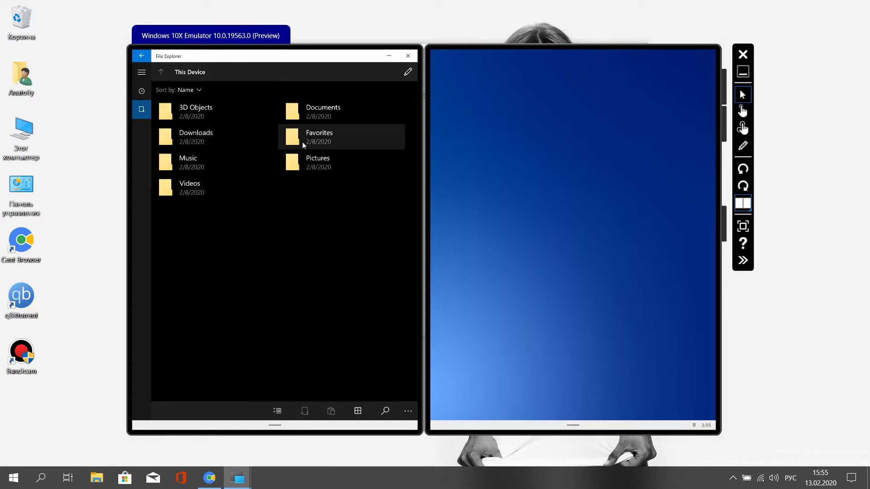
{"action": "left_click", "coordinate": [408, 56]}
{"action": "left_click", "coordinate": [260, 415]}
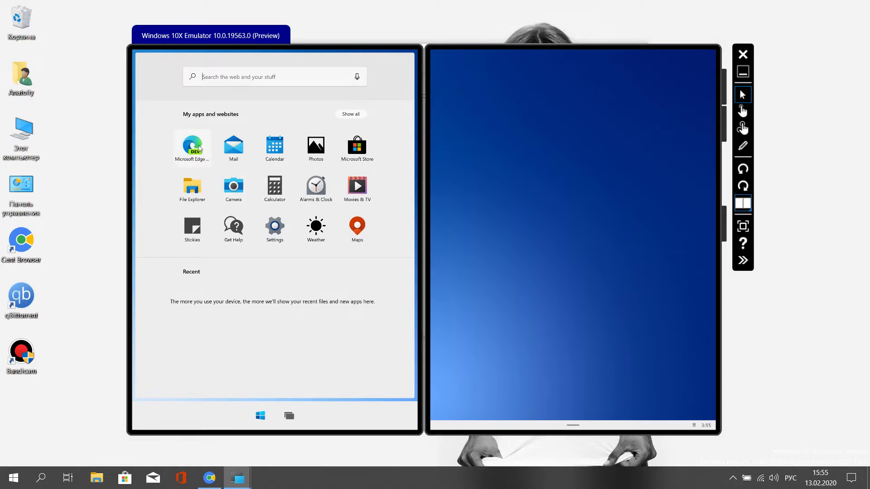
{"action": "left_click", "coordinate": [317, 219]}
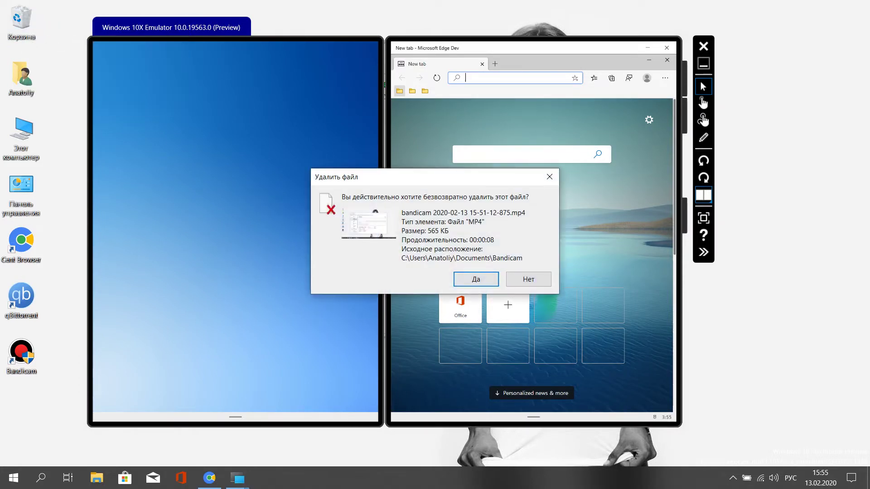
{"action": "left_click", "coordinate": [467, 283]}
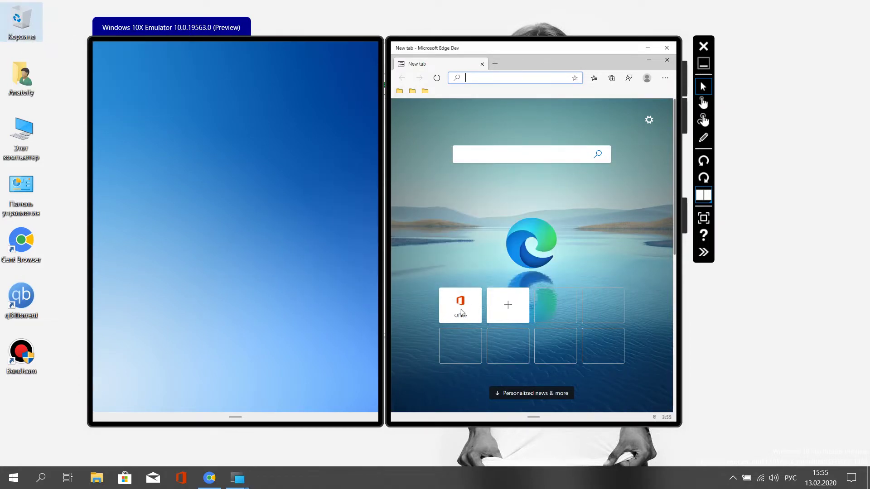
{"action": "left_click", "coordinate": [621, 178]}
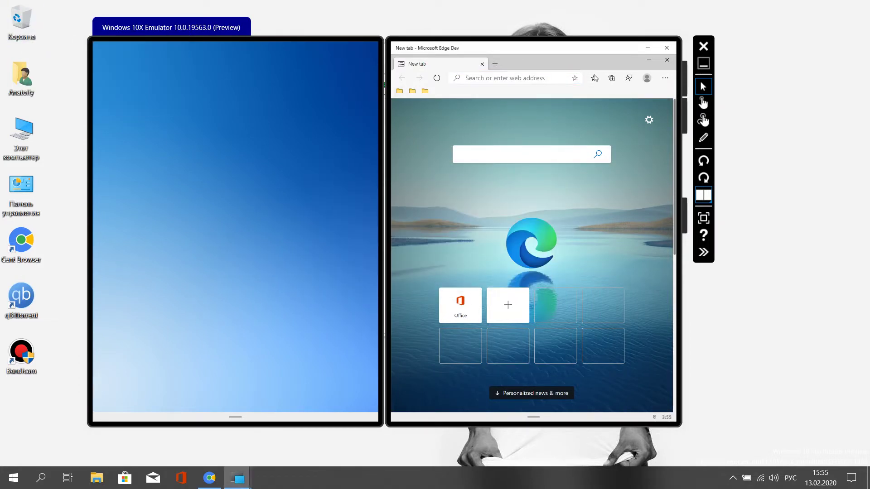
Step: Search the web for youtube with the English keyboard layout, open the YouTube site, and close the Bing results tab
{"action": "left_click", "coordinate": [513, 79]}
{"action": "key", "text": "alt+shift"}
{"action": "type", "text": "you"}
{"action": "key", "text": "Return"}
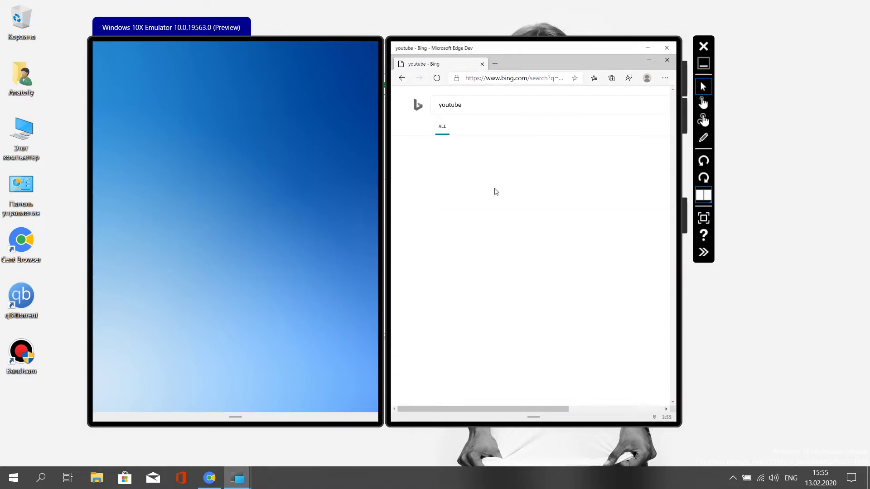
{"action": "left_click", "coordinate": [462, 161]}
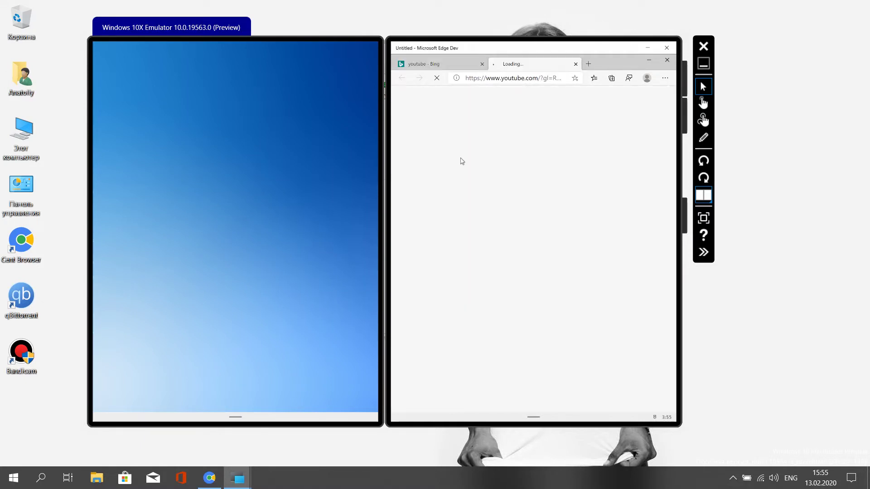
{"action": "left_click", "coordinate": [483, 64]}
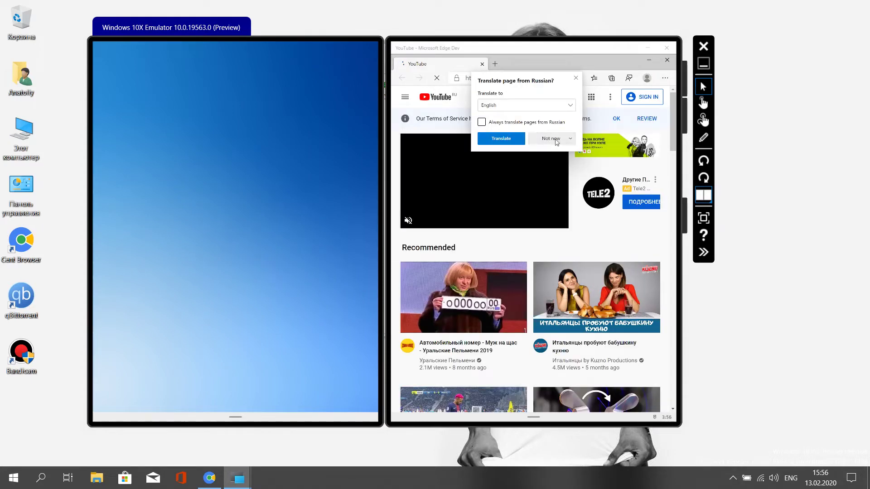
Step: Decline the offer to translate the page from Russian, and search YouTube for radio record
{"action": "left_click", "coordinate": [557, 140]}
{"action": "left_click", "coordinate": [558, 157]}
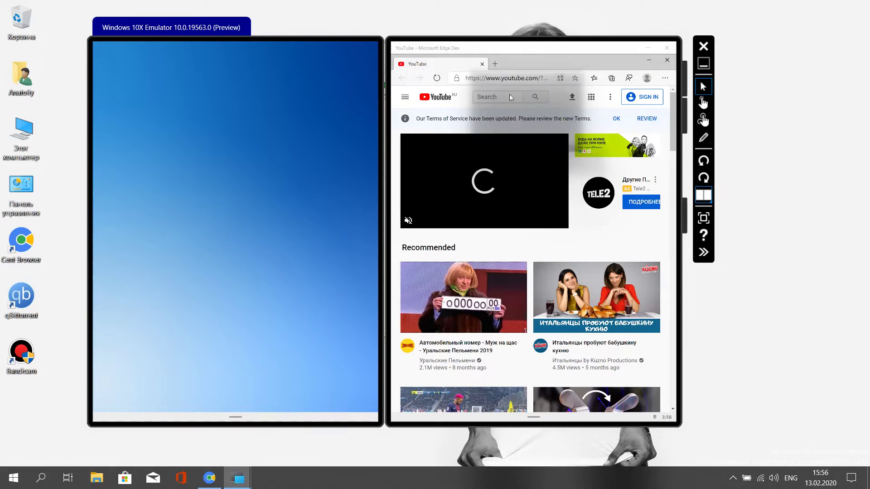
{"action": "left_click", "coordinate": [498, 98]}
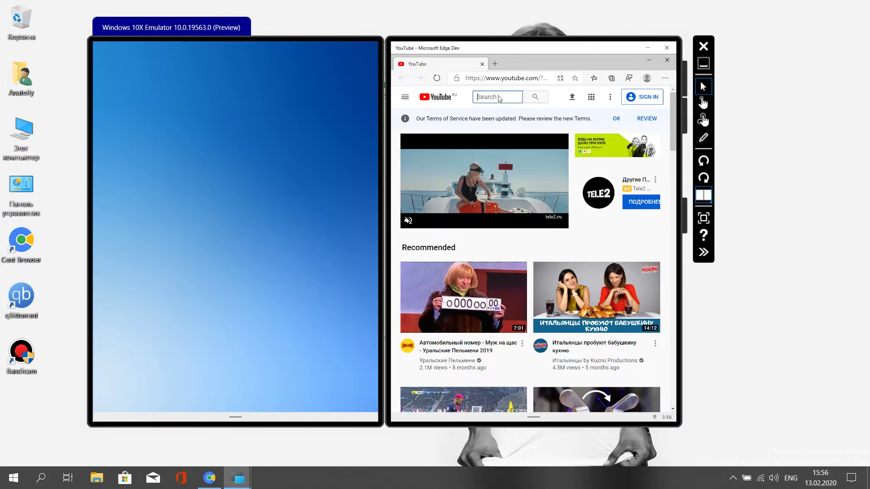
{"action": "type", "text": "radio record"}
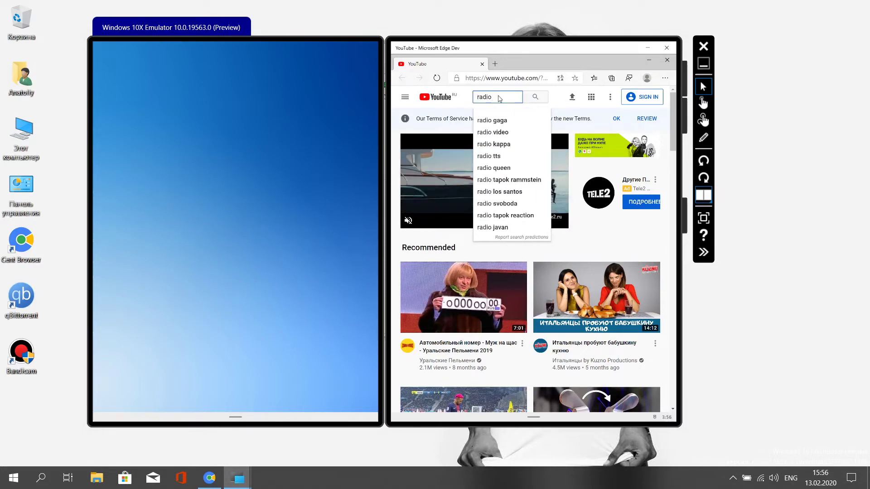
{"action": "key", "text": "Return"}
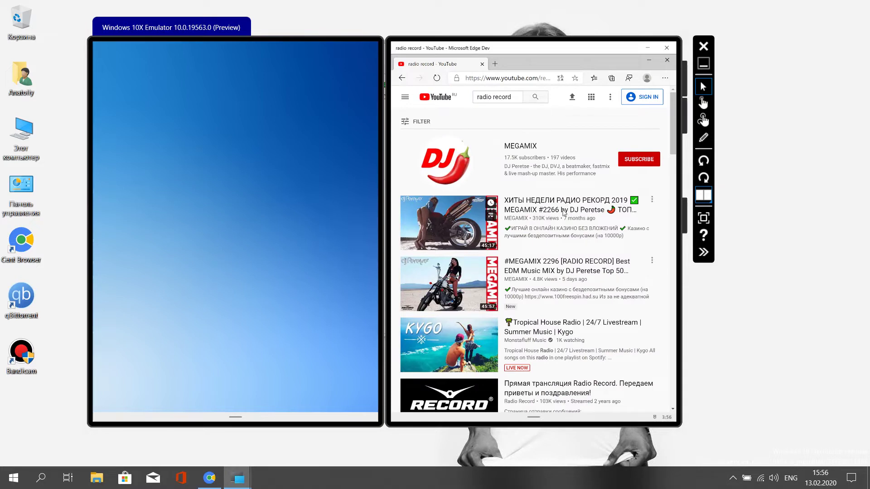
Step: Play the MEGAMIX #2266 by DJ Peretse video from the search results and lower its volume
{"action": "left_click", "coordinate": [452, 232]}
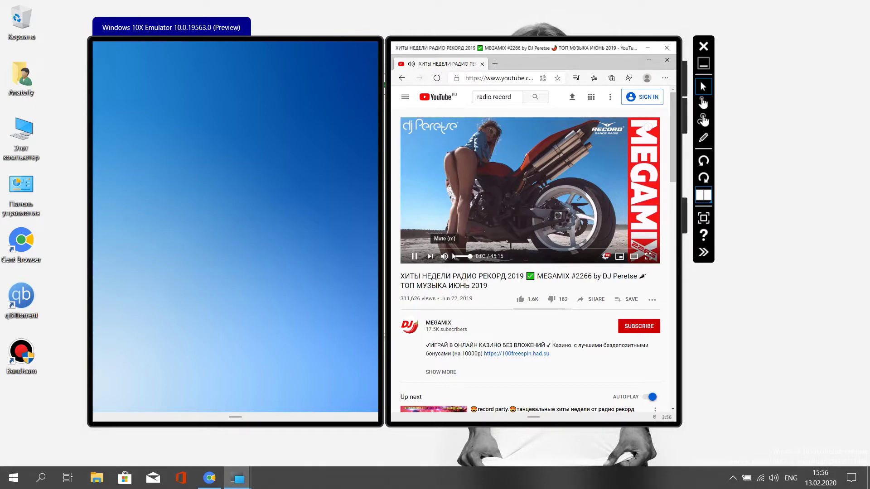
{"action": "left_click_drag", "start_coordinate": [470, 257], "coordinate": [459, 257]}
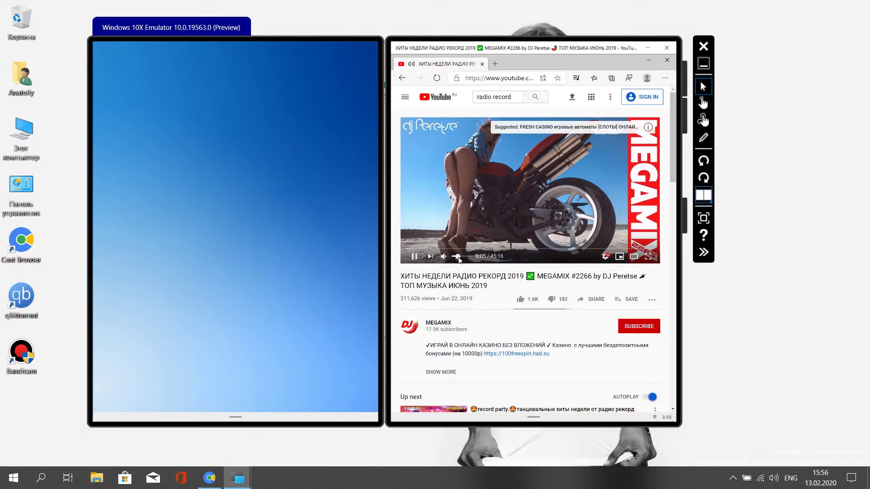
Step: Minimize the Edge window with the video playing and restore it from the emulator's taskbar
{"action": "left_click", "coordinate": [649, 60]}
{"action": "mouse_move", "coordinate": [542, 418]}
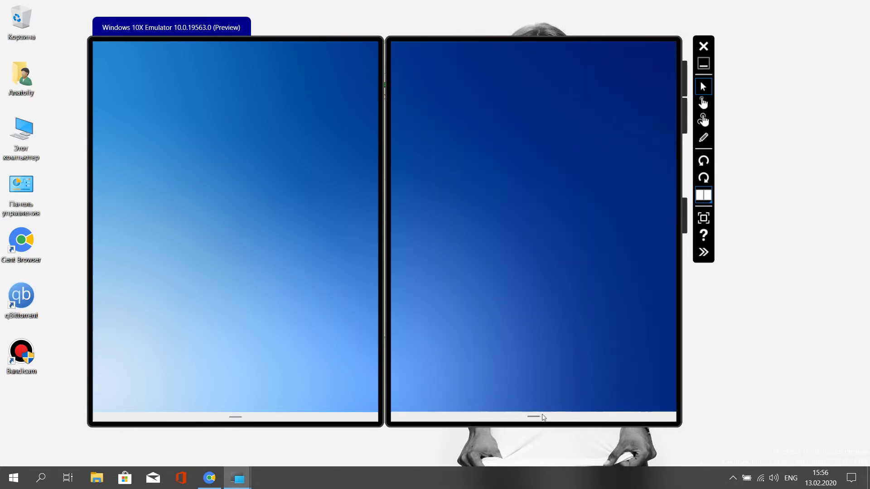
{"action": "left_click", "coordinate": [534, 409]}
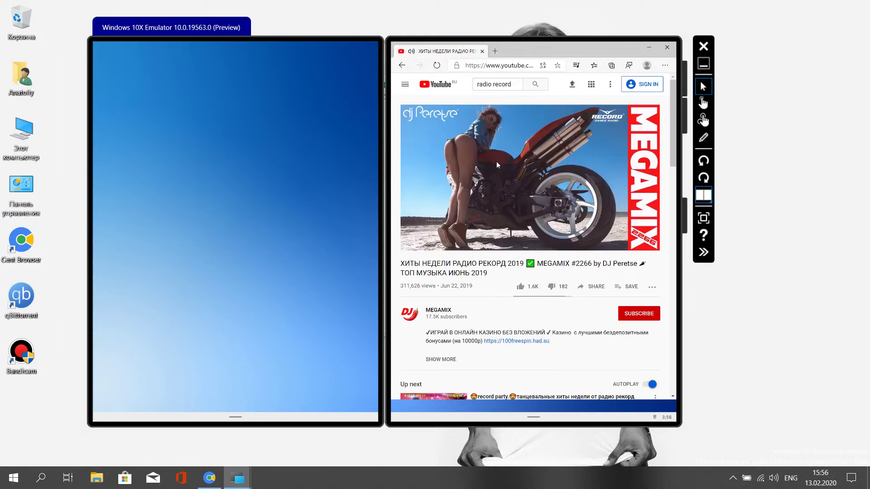
Step: Pause the video and look through the description and the Up next list below it
{"action": "left_click", "coordinate": [496, 162]}
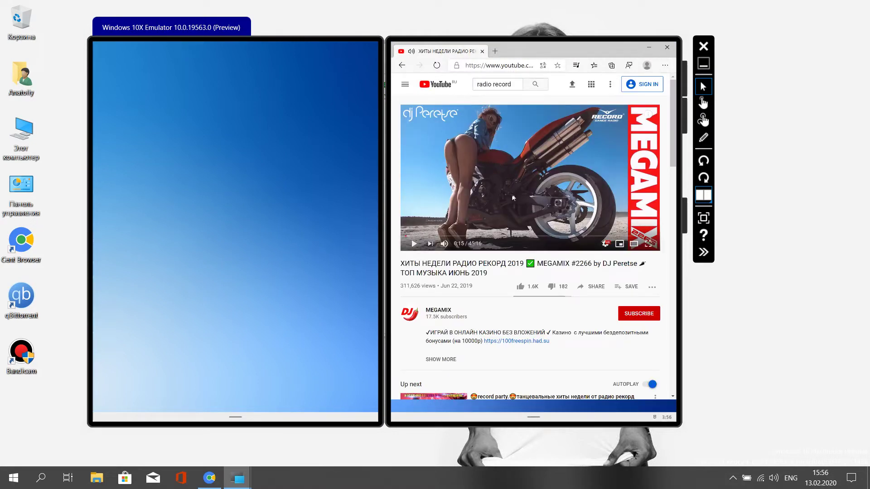
{"action": "scroll", "coordinate": [549, 285], "scroll_direction": "down", "scroll_amount": 4}
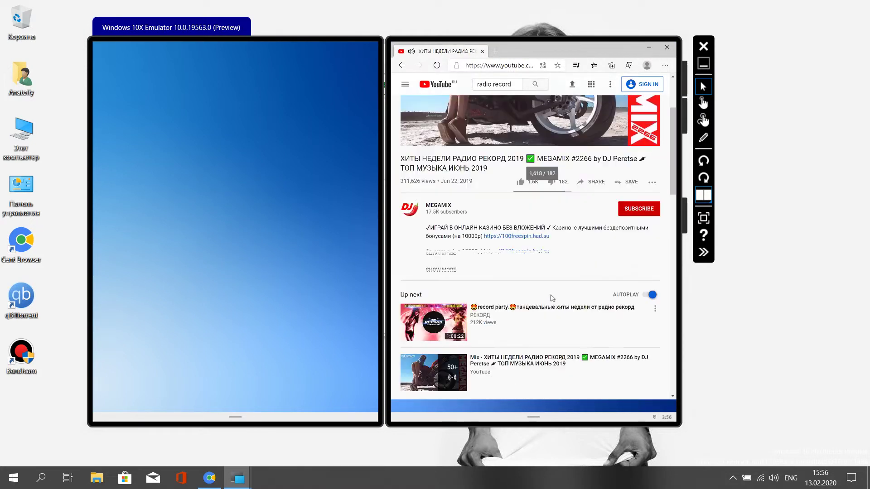
{"action": "scroll", "coordinate": [552, 297], "scroll_direction": "down", "scroll_amount": 5}
{"action": "scroll", "coordinate": [552, 298], "scroll_direction": "up", "scroll_amount": 9}
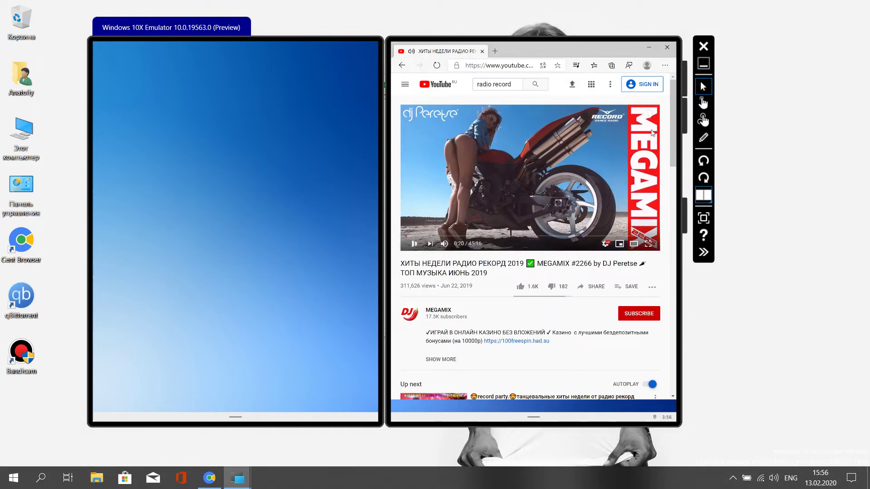
Step: Open a new browser tab and close the whole Edge window
{"action": "left_click", "coordinate": [494, 51]}
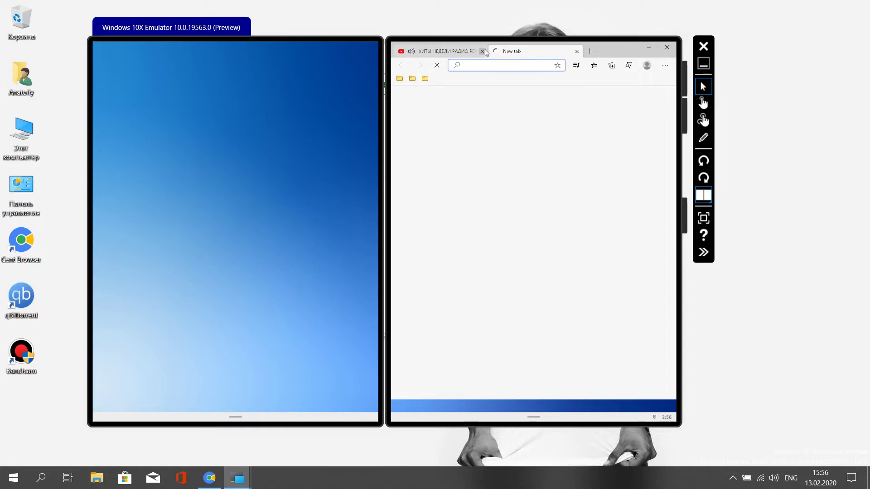
{"action": "key", "text": "alt+F4"}
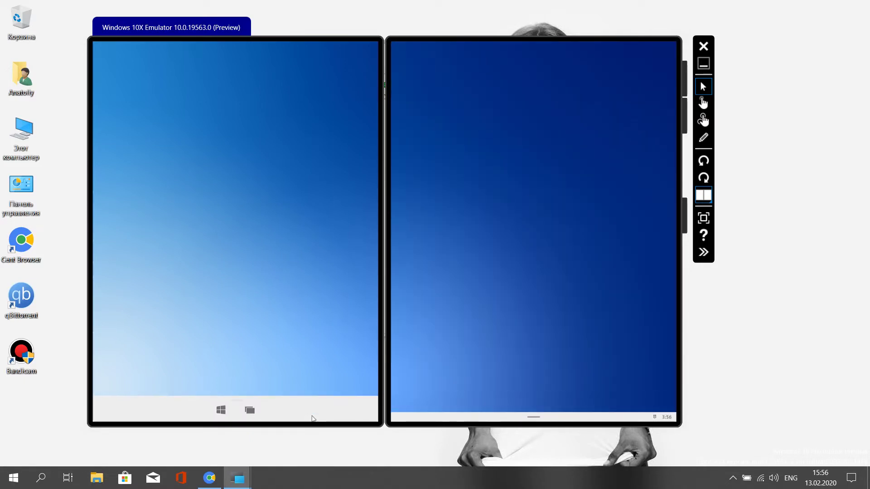
Step: Open the emulator's launcher, search for r, clear the search and close the launcher
{"action": "left_click", "coordinate": [519, 413]}
{"action": "left_click", "coordinate": [321, 414]}
{"action": "left_click", "coordinate": [221, 407]}
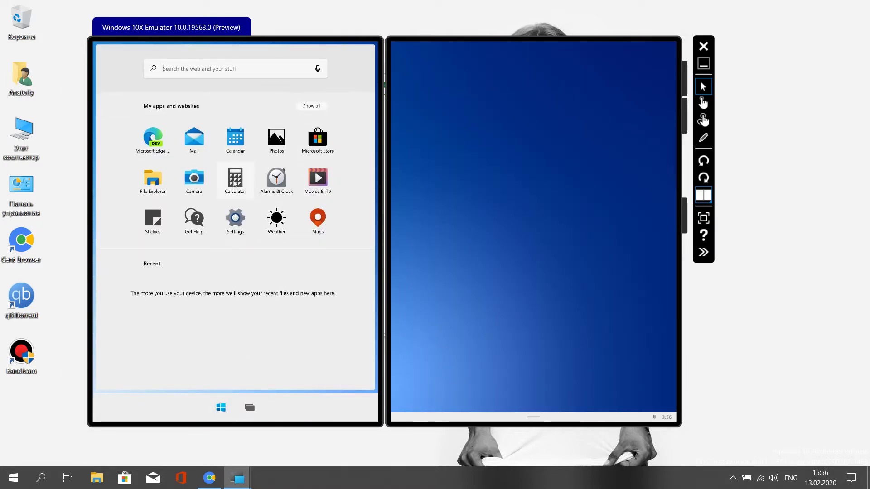
{"action": "type", "text": "r"}
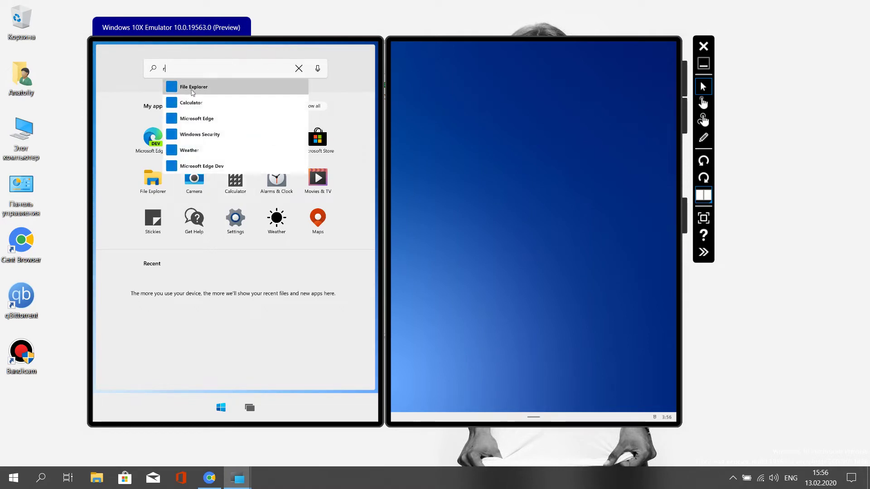
{"action": "left_click", "coordinate": [299, 68]}
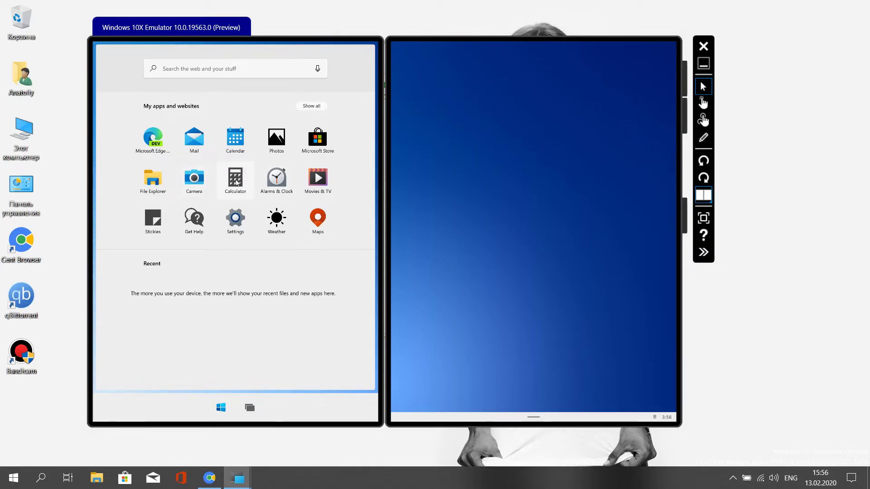
{"action": "key", "text": "Escape"}
{"action": "left_click", "coordinate": [371, 47]}
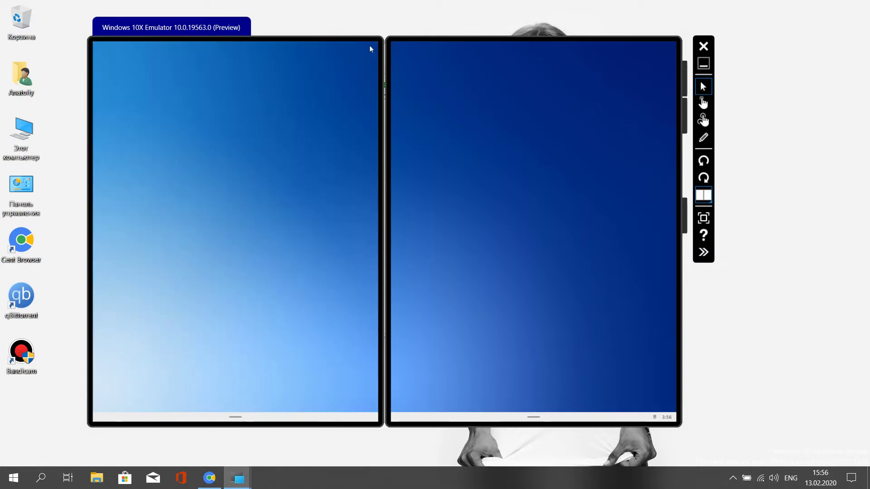
Step: Launch Microsoft Store from the launcher, open the "This is your 365" page and close the Store
{"action": "mouse_move", "coordinate": [251, 418]}
{"action": "left_click", "coordinate": [220, 407]}
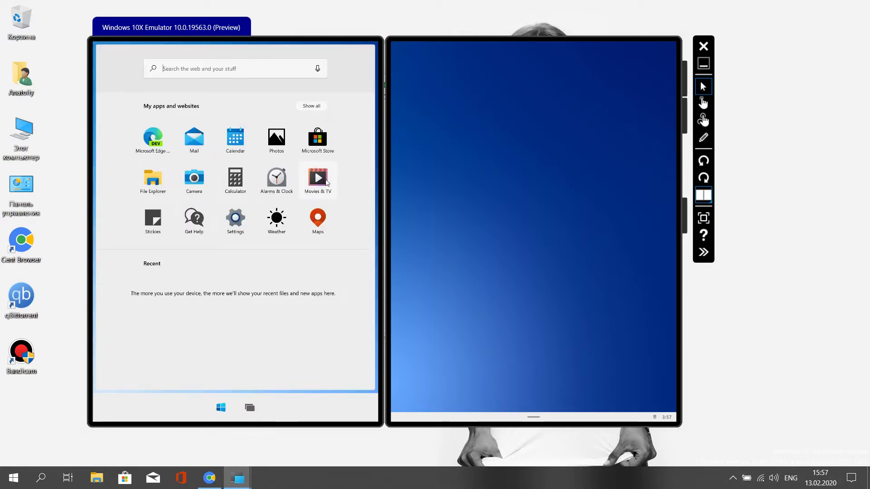
{"action": "left_click", "coordinate": [326, 145]}
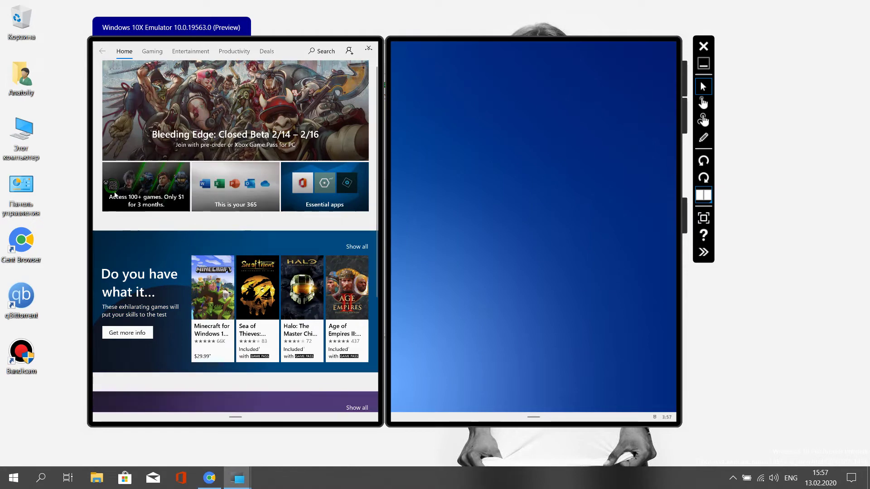
{"action": "left_click", "coordinate": [238, 189]}
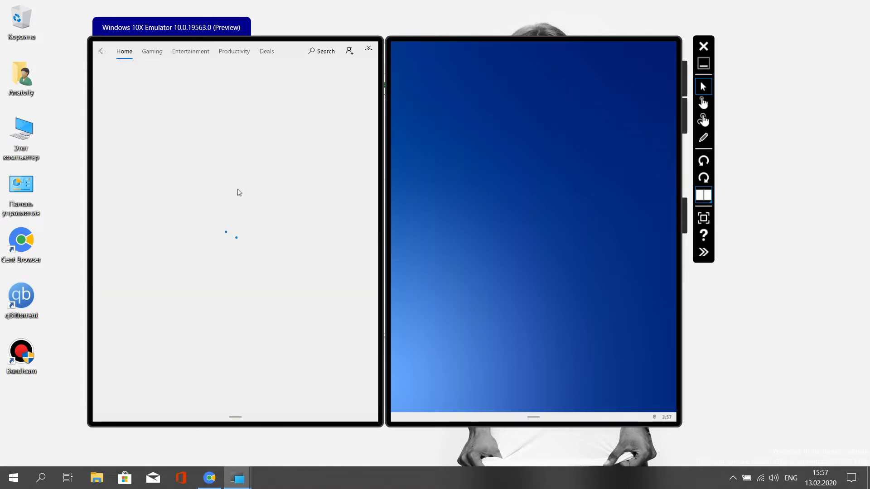
{"action": "left_click", "coordinate": [370, 50]}
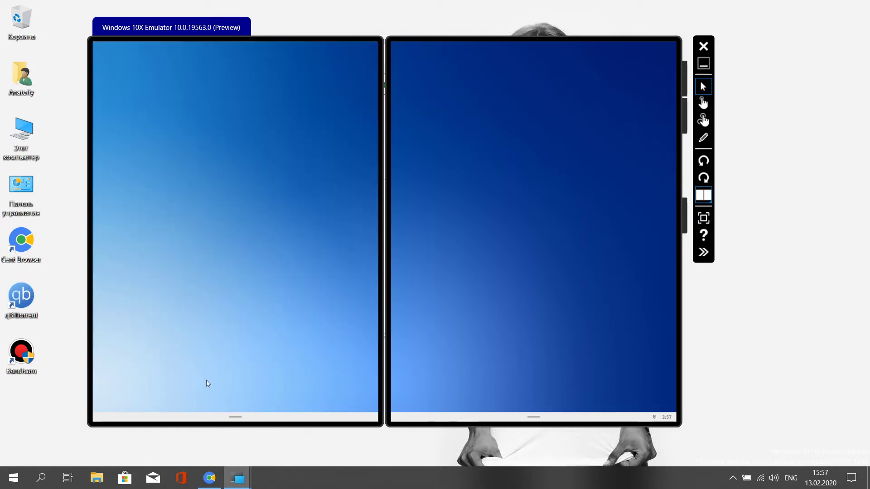
Step: Expand the launcher to show all apps, look through the list, and open and close the regular Microsoft Edge
{"action": "left_click", "coordinate": [219, 418]}
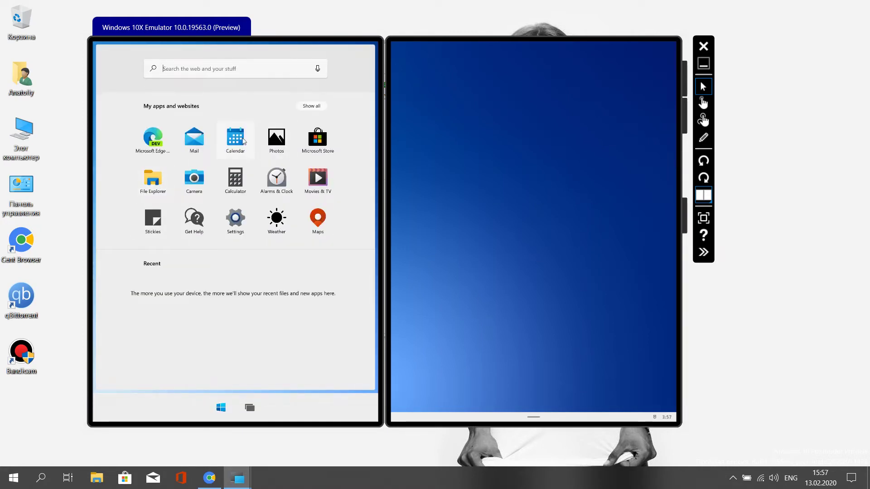
{"action": "left_click", "coordinate": [312, 106]}
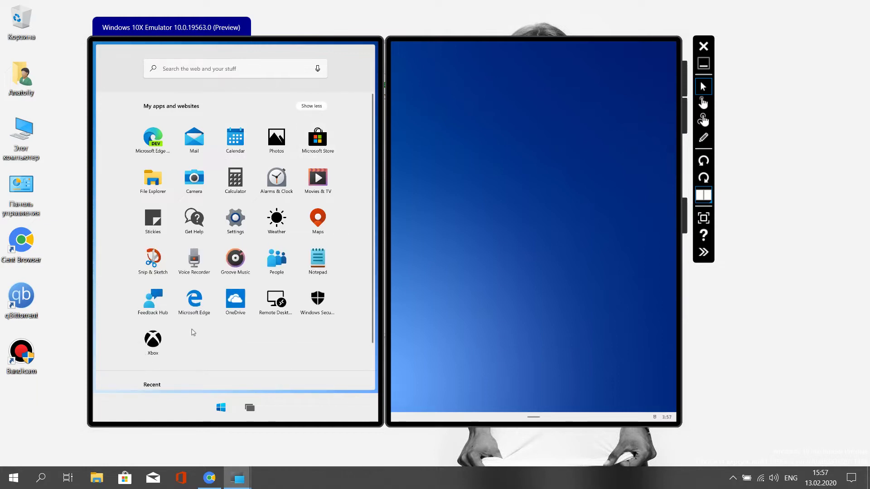
{"action": "scroll", "coordinate": [233, 334], "scroll_direction": "down", "scroll_amount": 2}
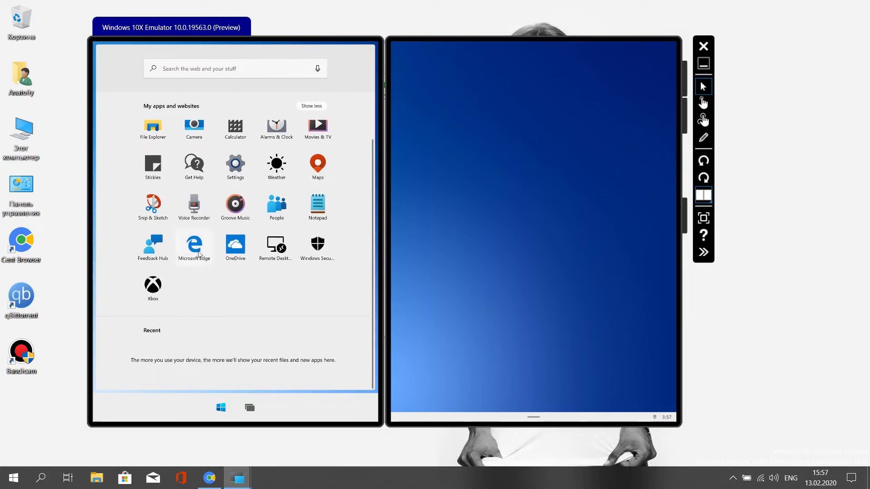
{"action": "scroll", "coordinate": [199, 255], "scroll_direction": "up", "scroll_amount": 2}
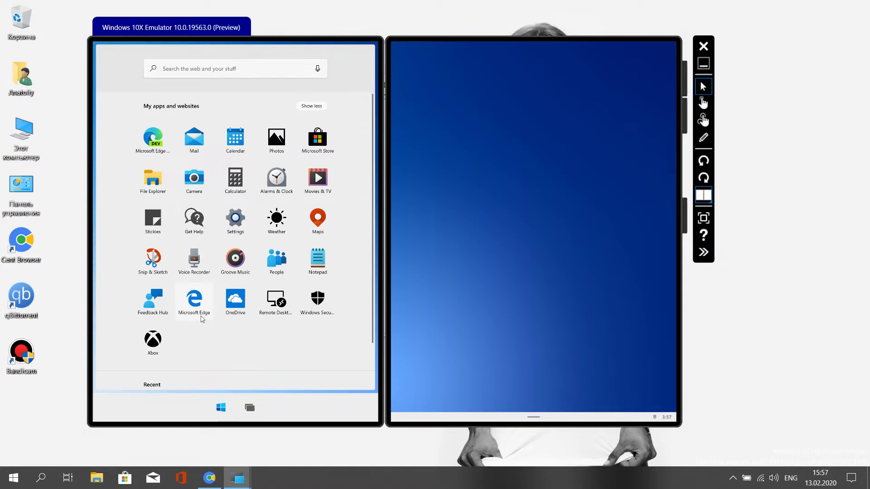
{"action": "scroll", "coordinate": [199, 287], "scroll_direction": "down", "scroll_amount": 2}
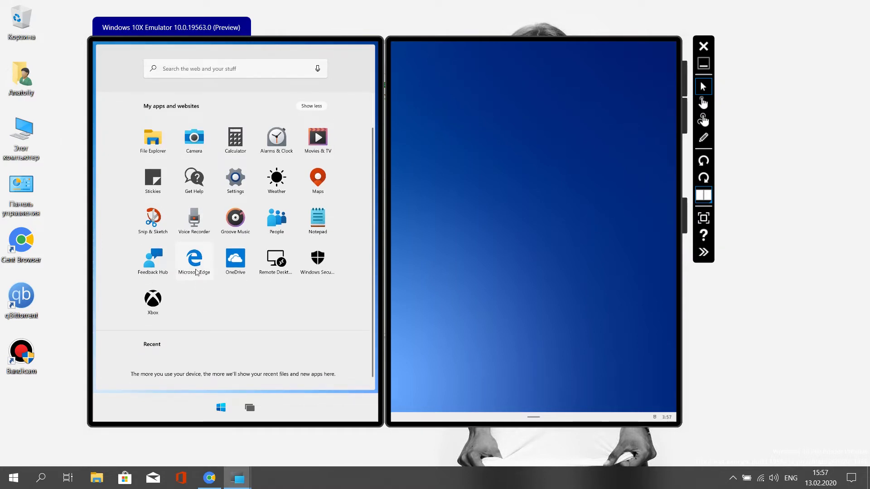
{"action": "left_click", "coordinate": [196, 273]}
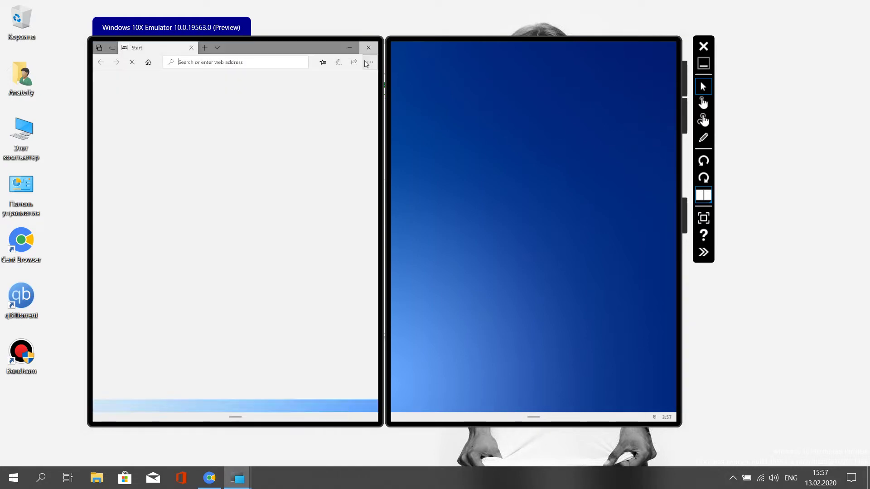
{"action": "left_click", "coordinate": [368, 47]}
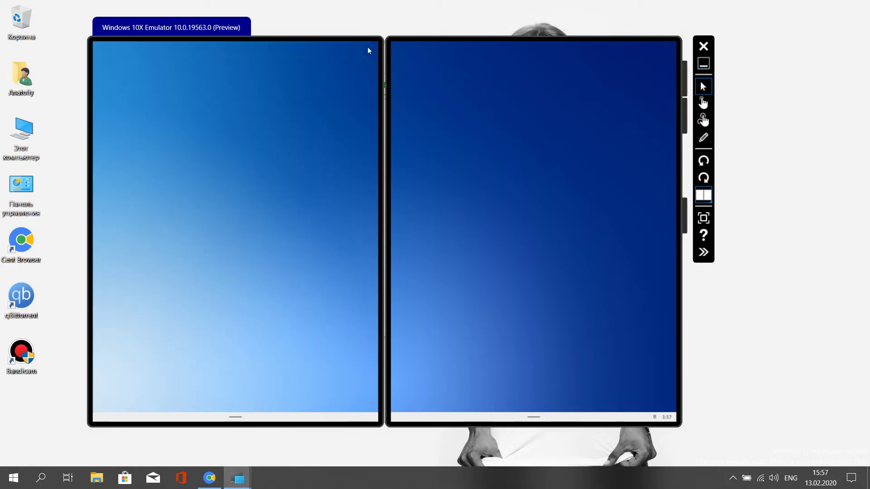
Step: Launch Microsoft Edge Dev from the launcher and search the web for google chrome
{"action": "left_click", "coordinate": [220, 407]}
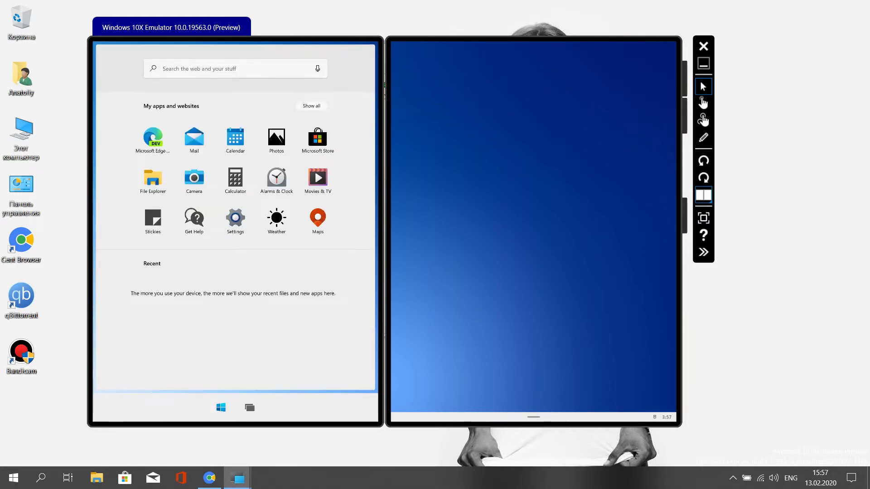
{"action": "left_click", "coordinate": [154, 136]}
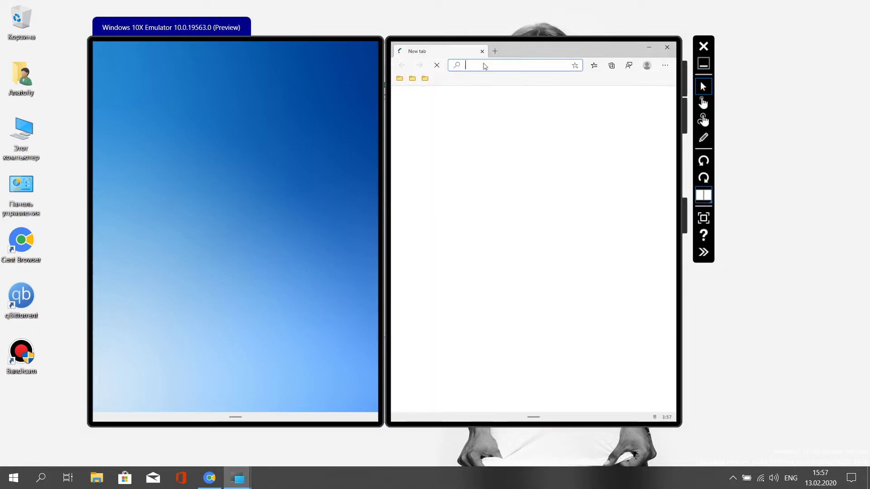
{"action": "type", "text": "google chrome"}
{"action": "key", "text": "Return"}
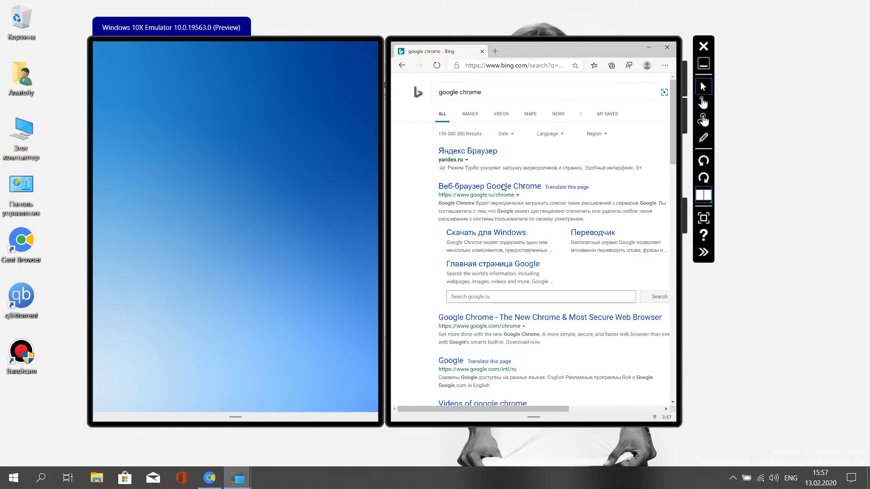
Step: Open the google.ru/chrome result and decline translating the page from Russian
{"action": "left_click", "coordinate": [504, 188]}
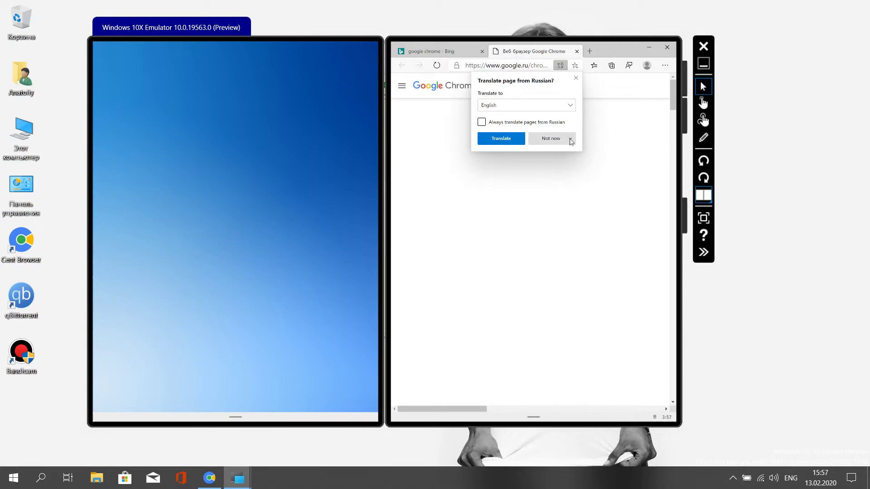
{"action": "left_click", "coordinate": [558, 142]}
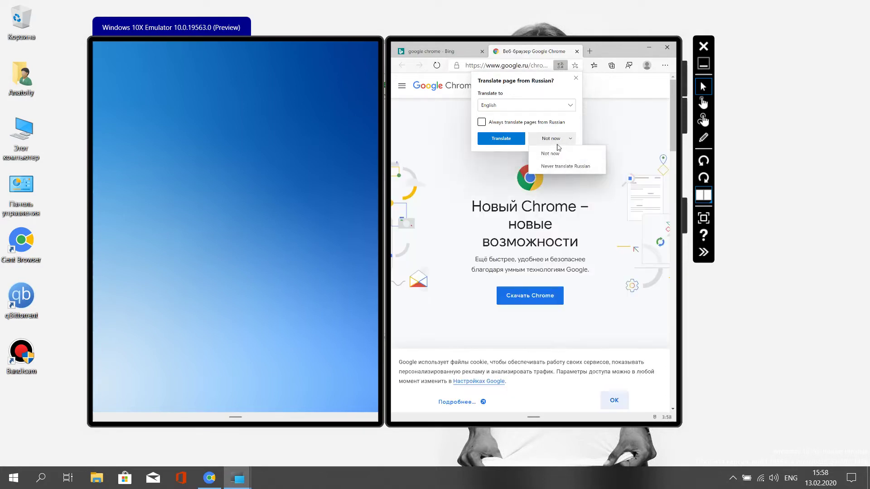
{"action": "left_click", "coordinate": [562, 157]}
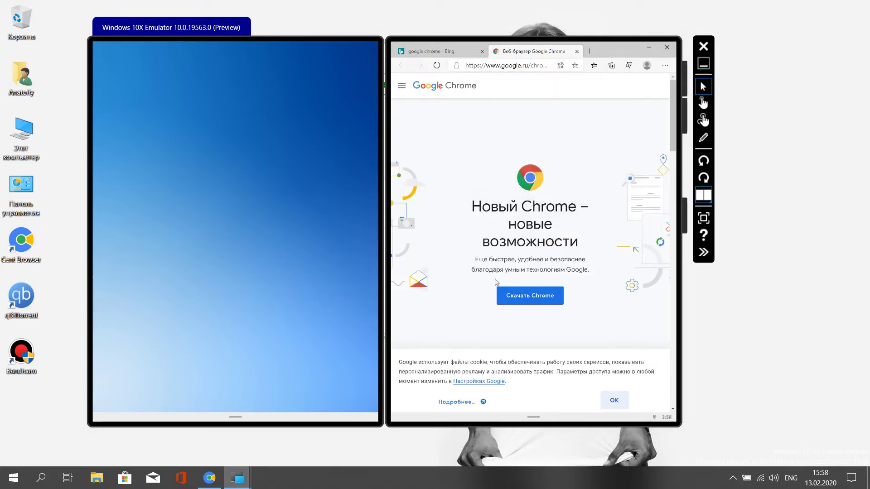
Step: Request the Chrome download for Windows and accept the terms of service to install it
{"action": "left_click", "coordinate": [538, 303]}
{"action": "left_click", "coordinate": [510, 281]}
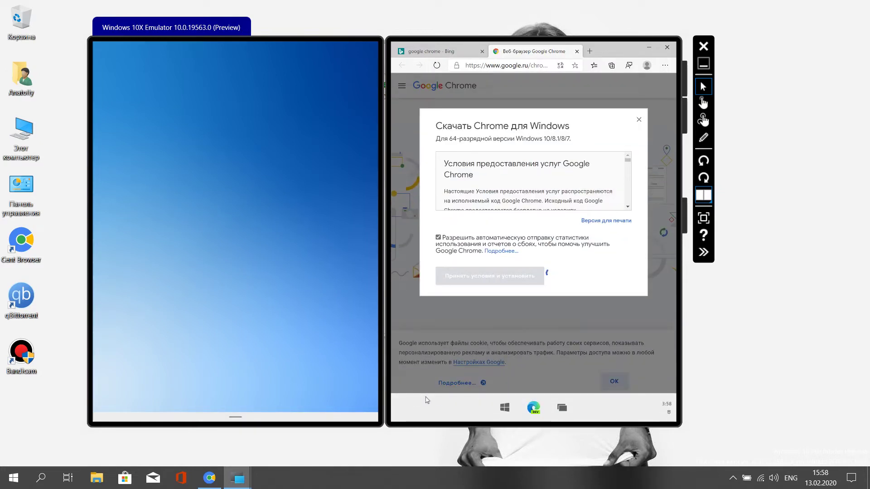
{"action": "left_click", "coordinate": [664, 65]}
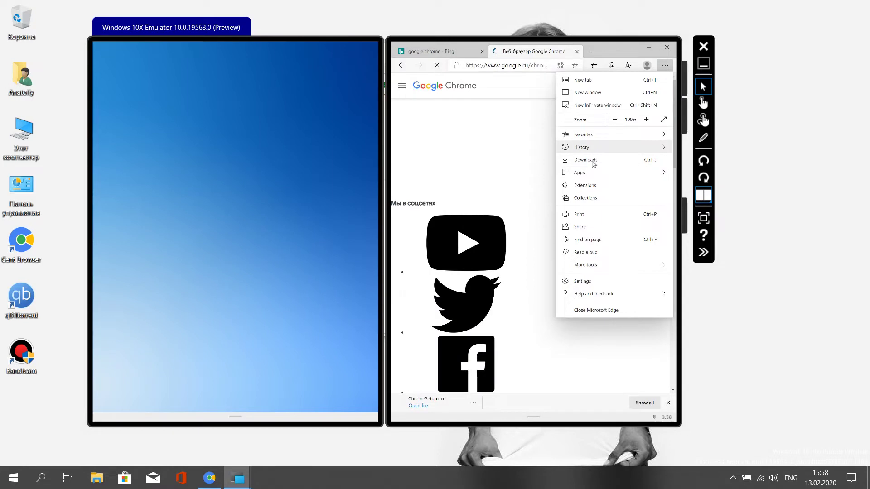
{"action": "key", "text": "ctrl+shift+Delete"}
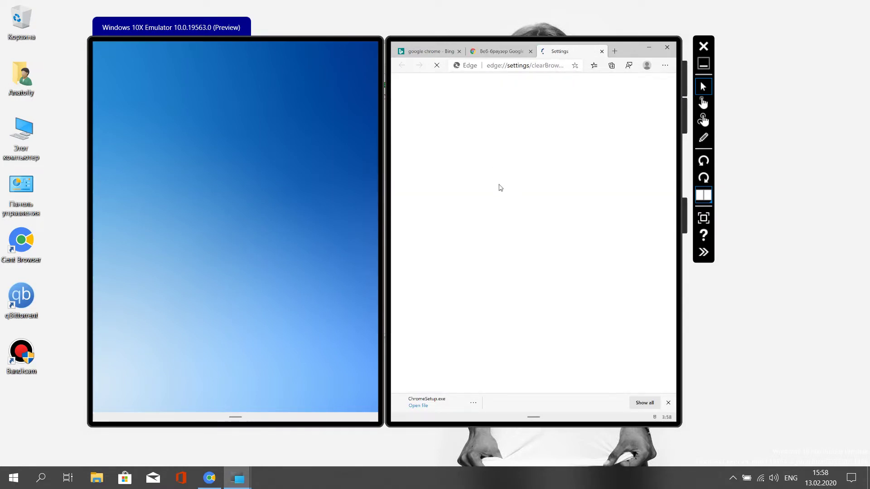
{"action": "left_click", "coordinate": [602, 51]}
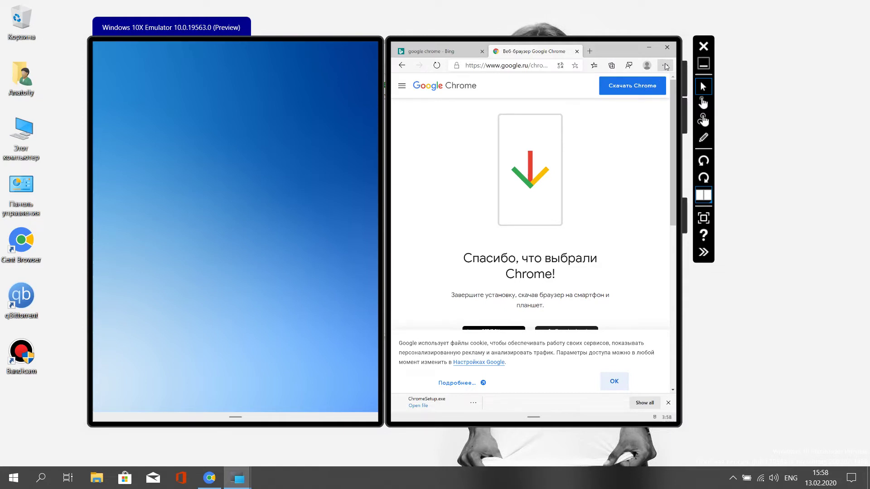
Step: Close the Chrome download page and download Yandex Browser from the ad in the Bing results
{"action": "left_click", "coordinate": [576, 52]}
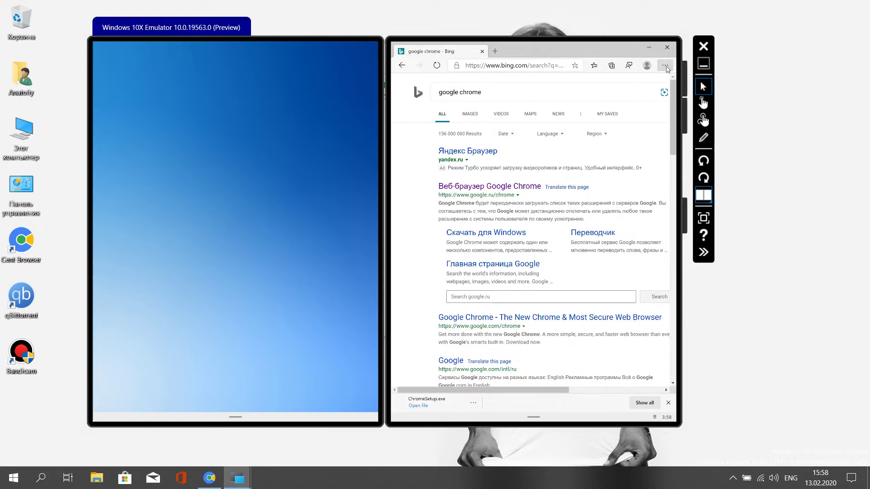
{"action": "left_click", "coordinate": [481, 152]}
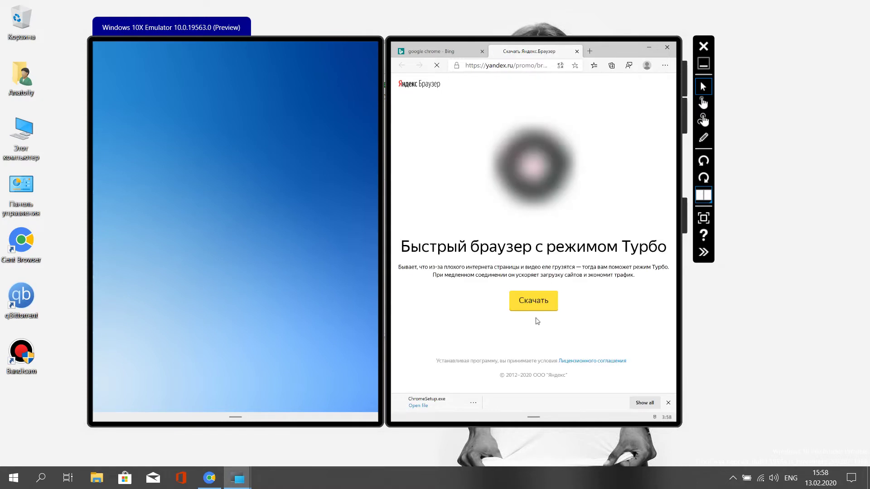
{"action": "left_click", "coordinate": [534, 299]}
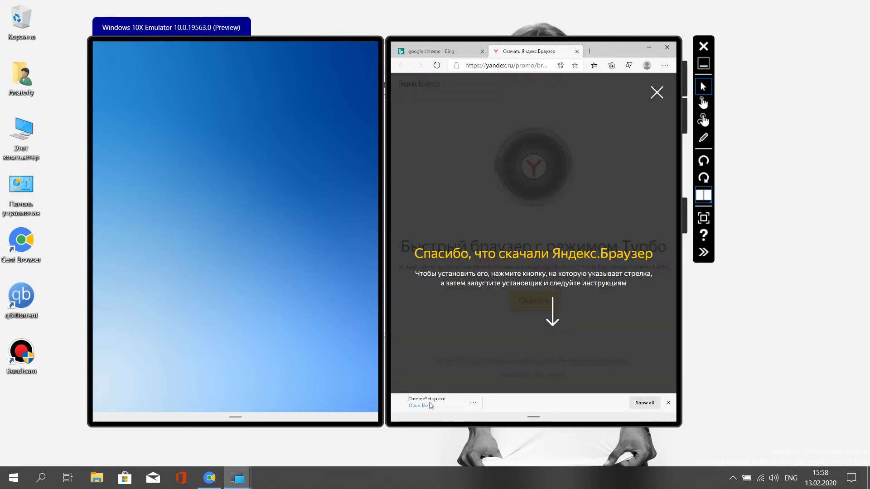
Step: Run the downloaded ChromeSetup.exe and close the ProxyApp launch window
{"action": "mouse_move", "coordinate": [430, 405]}
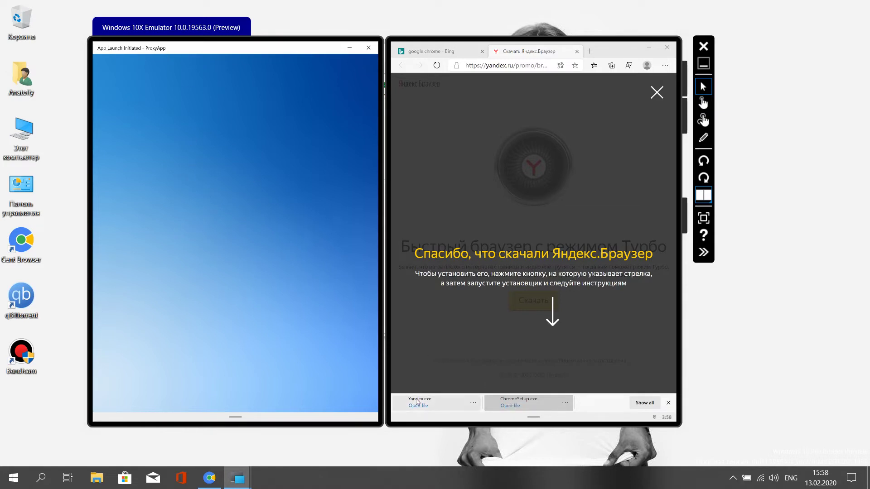
{"action": "left_click", "coordinate": [423, 420]}
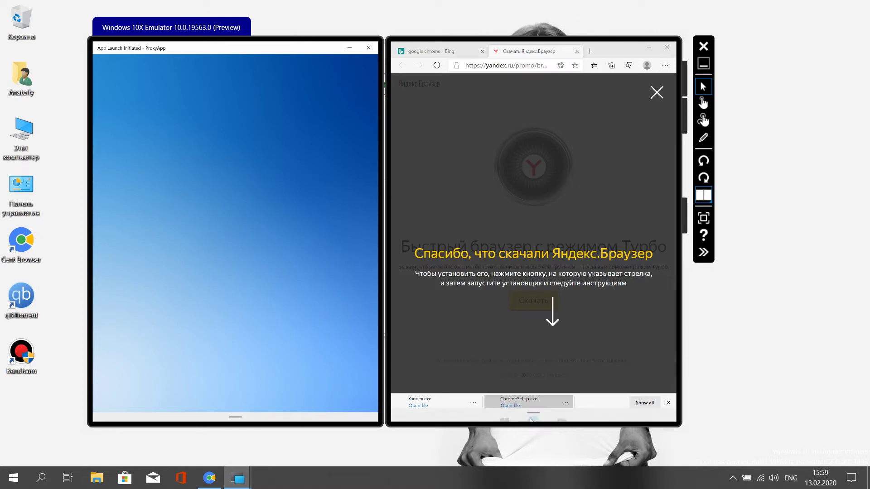
{"action": "left_click", "coordinate": [504, 408]}
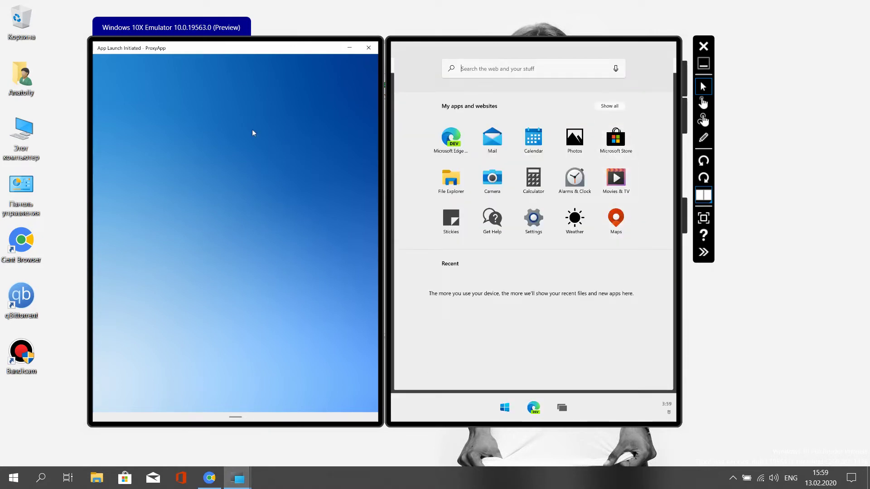
{"action": "left_click", "coordinate": [236, 135]}
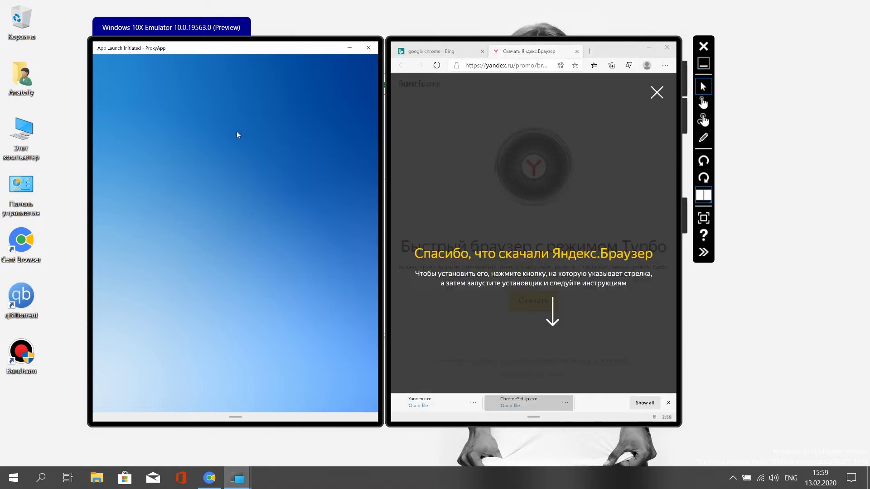
{"action": "left_click", "coordinate": [368, 50]}
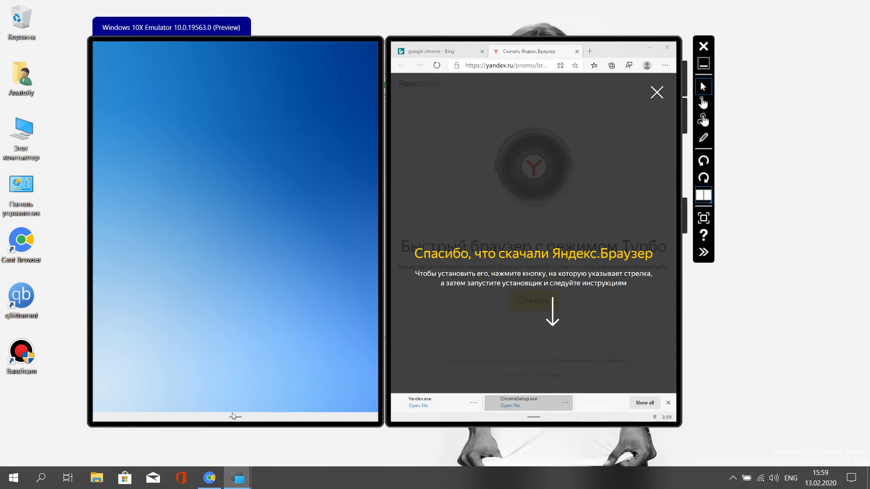
Step: Let the Google Chrome installer run to completion and close it
{"action": "left_click", "coordinate": [210, 410]}
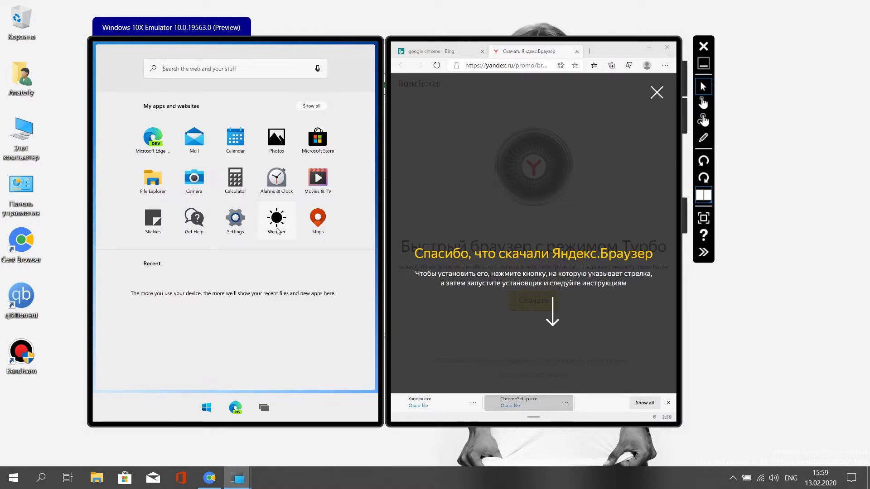
{"action": "left_click", "coordinate": [233, 181]}
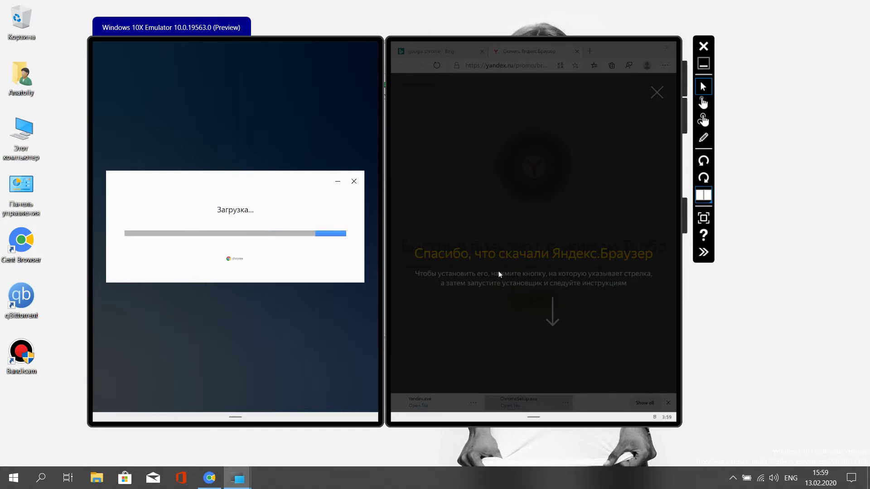
{"action": "mouse_move", "coordinate": [535, 420]}
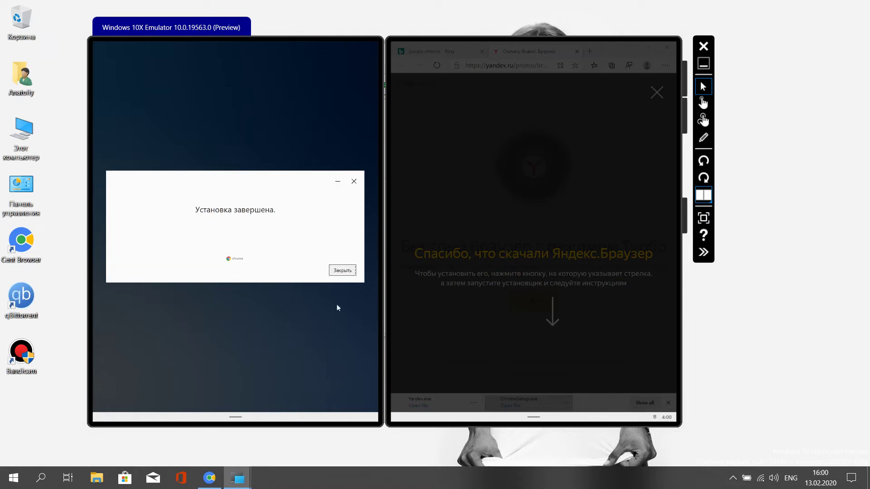
{"action": "left_click", "coordinate": [343, 271]}
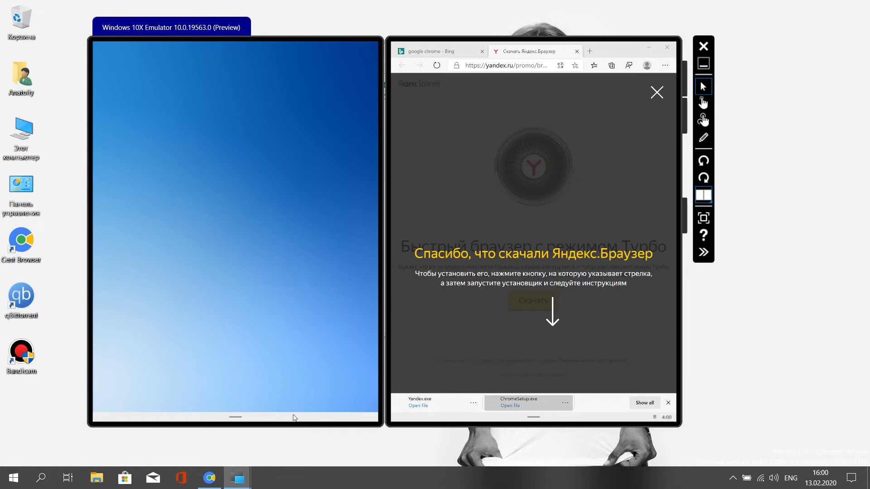
Step: Expand the launcher to show all apps and look through the list for Google Chrome
{"action": "mouse_move", "coordinate": [290, 419]}
{"action": "left_click", "coordinate": [207, 408]}
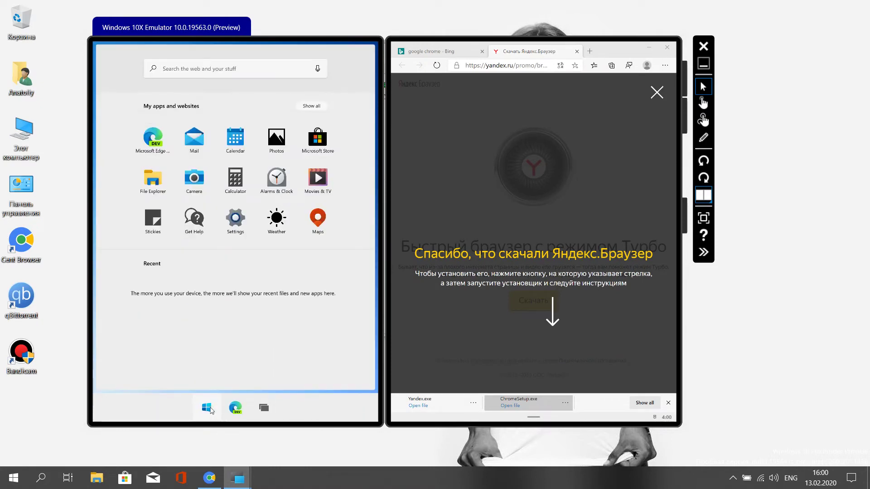
{"action": "left_click", "coordinate": [311, 105]}
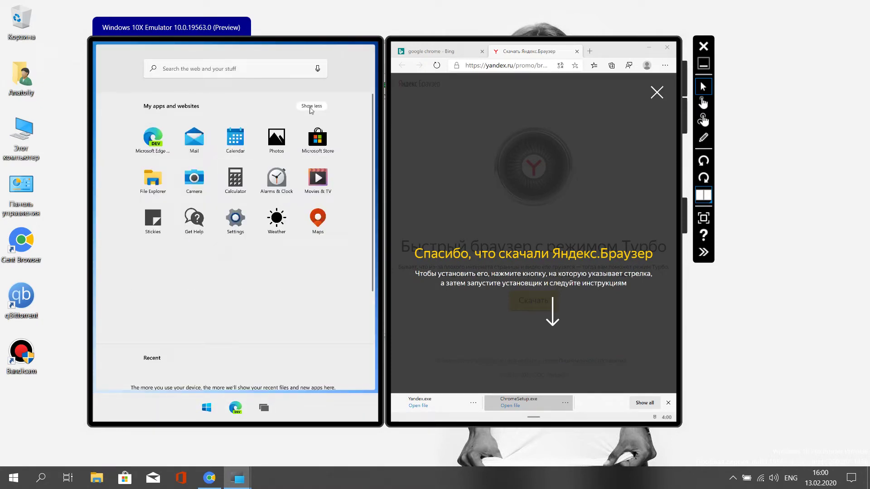
{"action": "scroll", "coordinate": [251, 278], "scroll_direction": "down", "scroll_amount": 1}
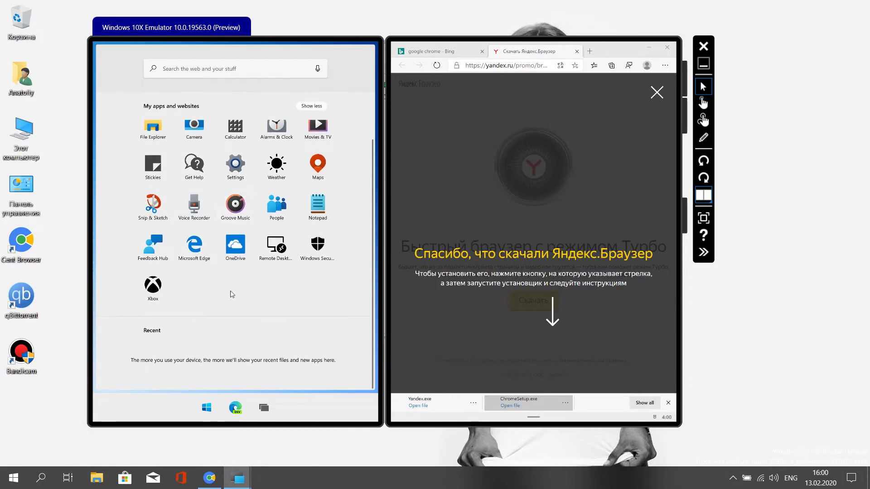
{"action": "scroll", "coordinate": [231, 291], "scroll_direction": "up", "scroll_amount": 1}
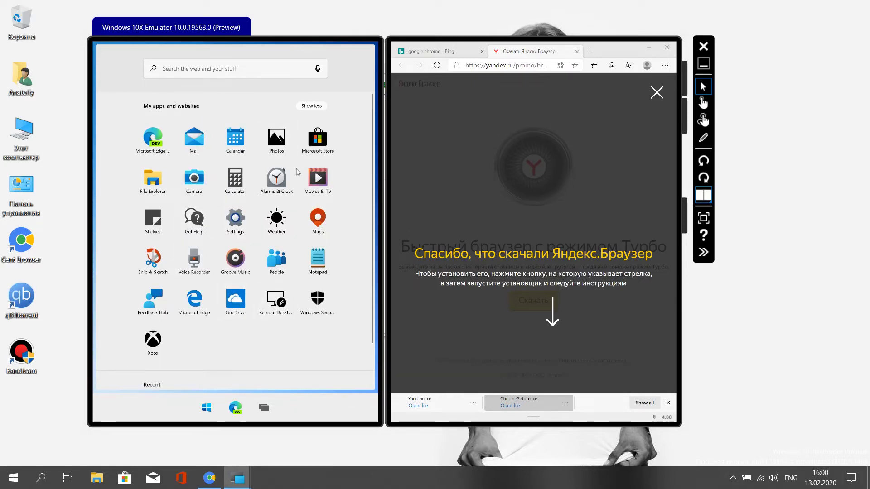
{"action": "left_click", "coordinate": [311, 106]}
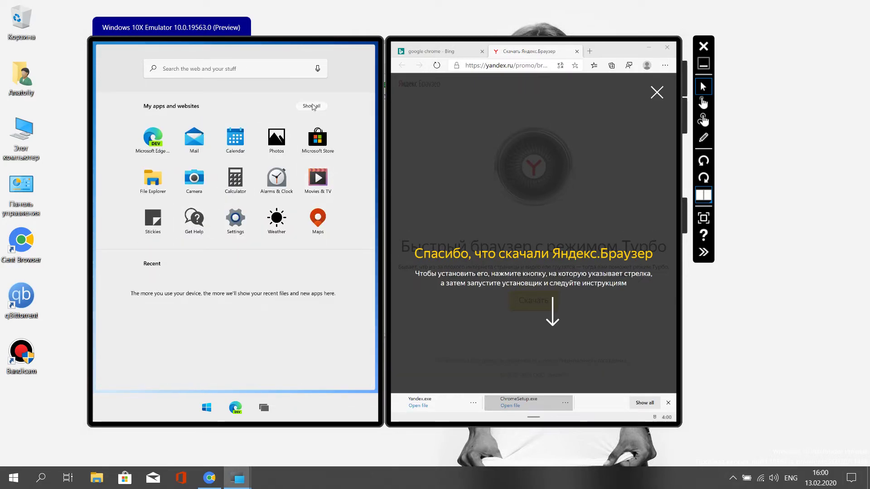
{"action": "left_click", "coordinate": [311, 106]}
Step: Search the launcher for Chrome, clear the query, and recheck the full app list
{"action": "left_click", "coordinate": [240, 70]}
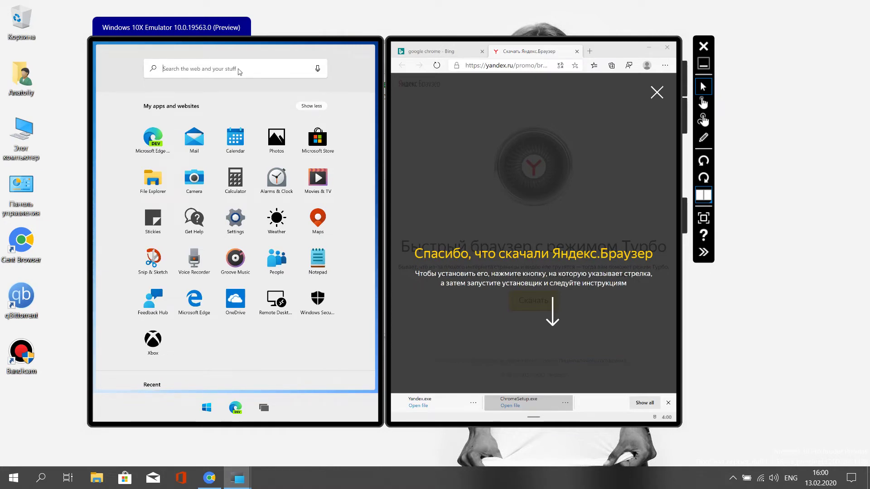
{"action": "type", "text": "Chrome"}
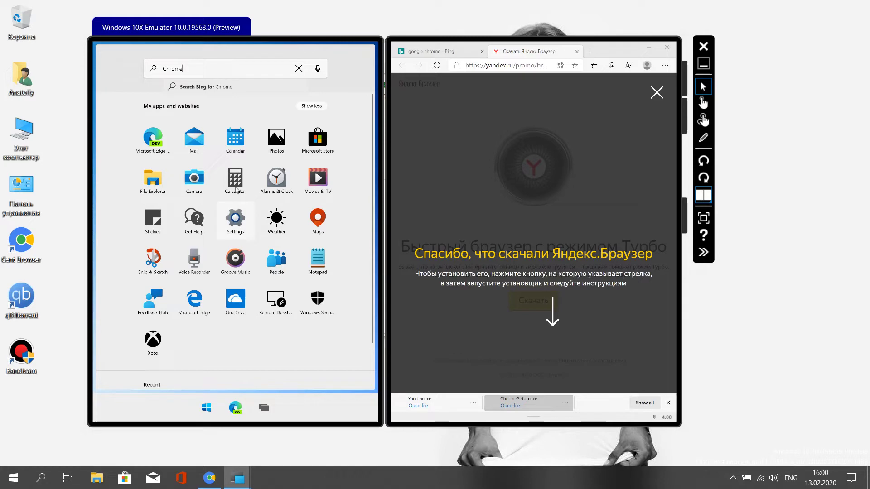
{"action": "key", "text": "Escape"}
{"action": "scroll", "coordinate": [313, 208], "scroll_direction": "down", "scroll_amount": 2}
{"action": "scroll", "coordinate": [313, 208], "scroll_direction": "up", "scroll_amount": 2}
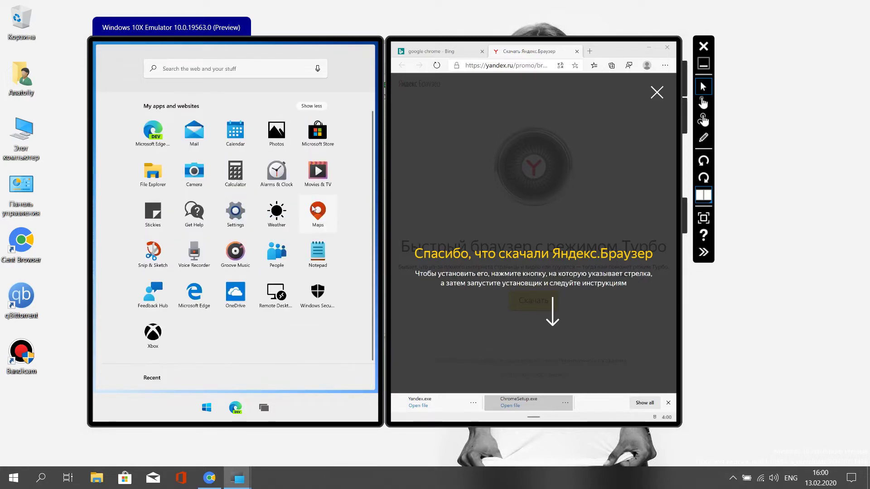
Step: Try to run the downloaded Yandex.exe and close its launch window
{"action": "left_click", "coordinate": [425, 407]}
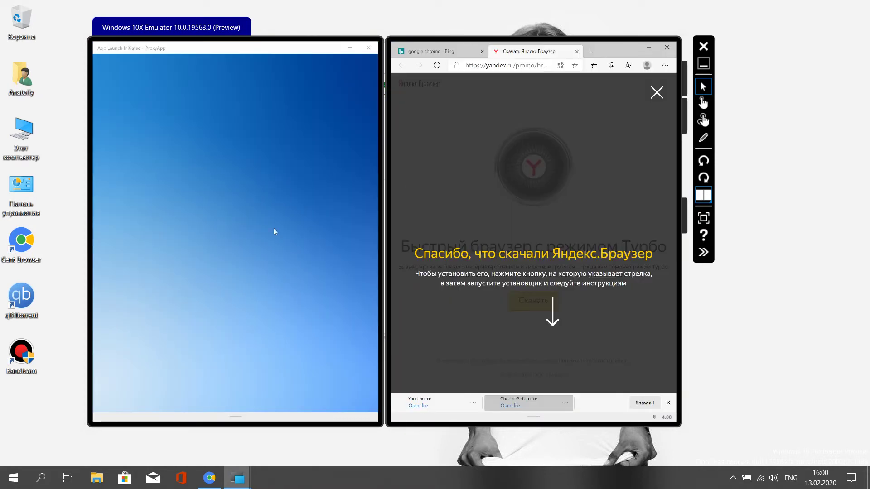
{"action": "left_click", "coordinate": [368, 48]}
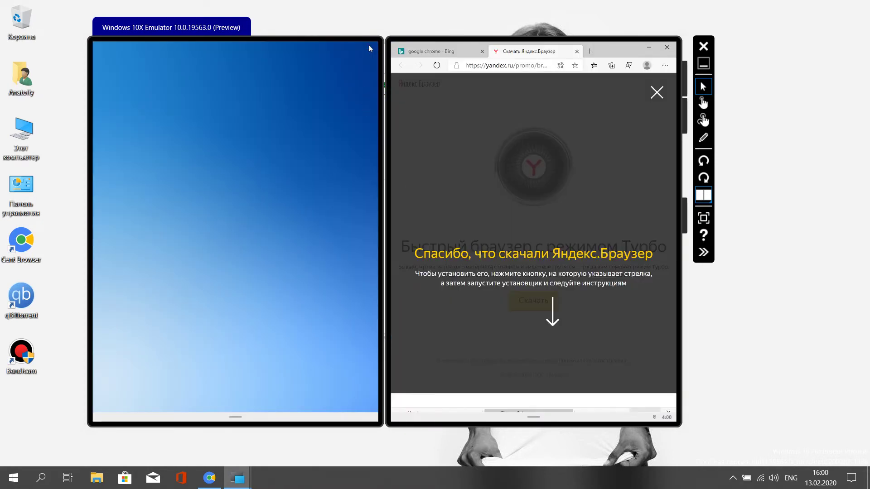
Step: Launch Google Chrome from the launcher's full app list and maximize its window
{"action": "left_click", "coordinate": [239, 417]}
{"action": "left_click", "coordinate": [206, 409]}
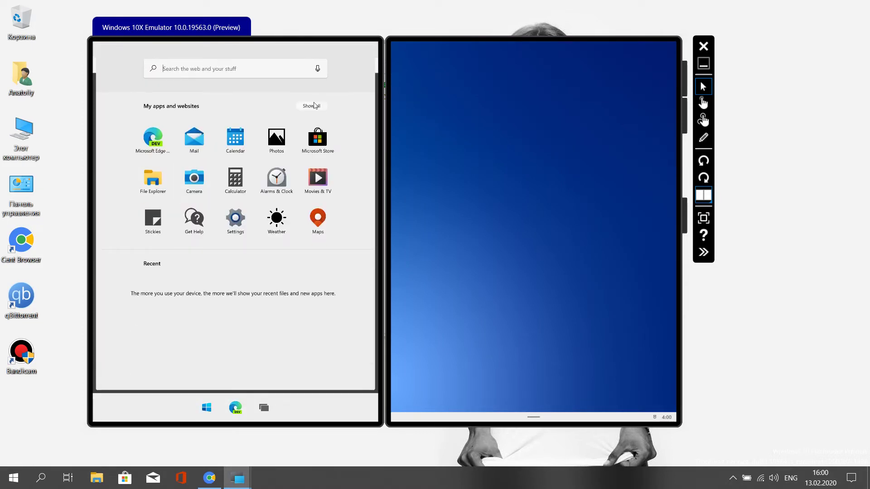
{"action": "left_click", "coordinate": [315, 105]}
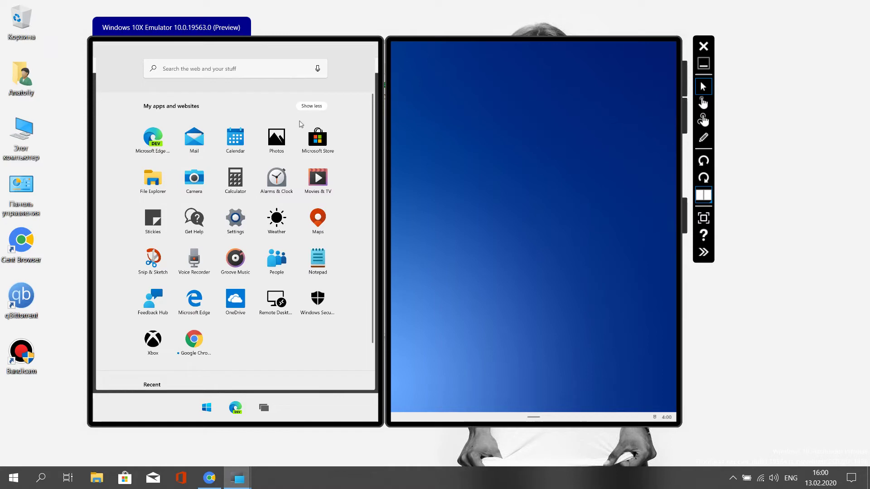
{"action": "left_click", "coordinate": [194, 340]}
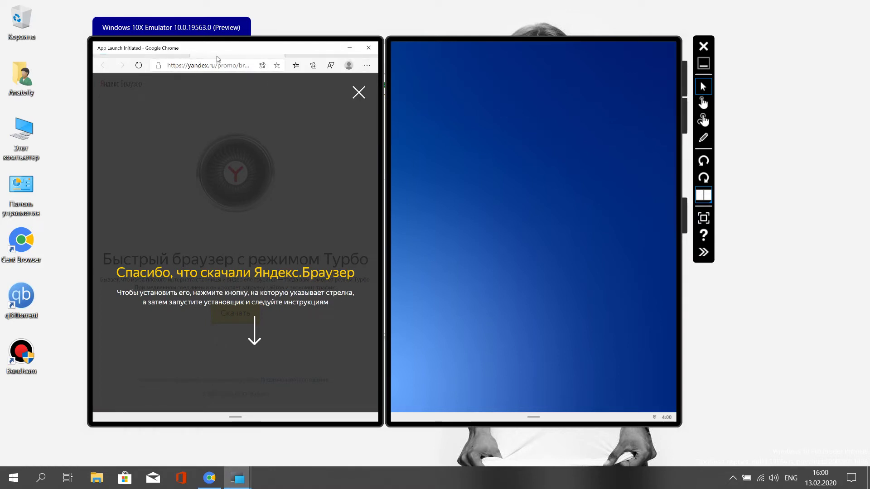
{"action": "left_click", "coordinate": [369, 47]}
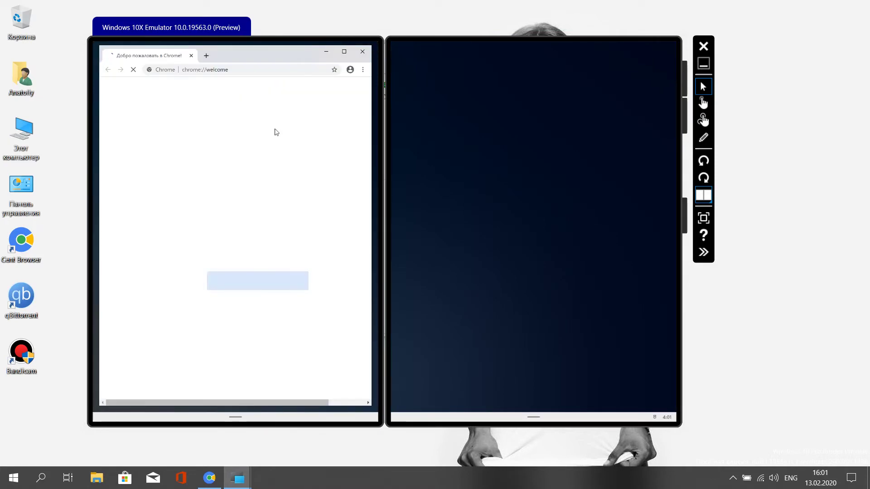
{"action": "left_click", "coordinate": [345, 52]}
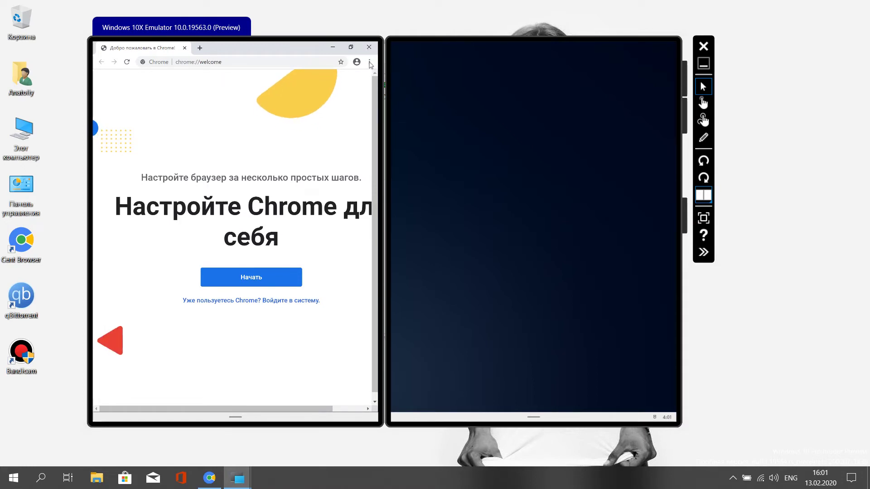
Step: Open the host computer's Task Manager, check the memory usage, and close it
{"action": "right_click", "coordinate": [425, 478]}
{"action": "left_click", "coordinate": [471, 433]}
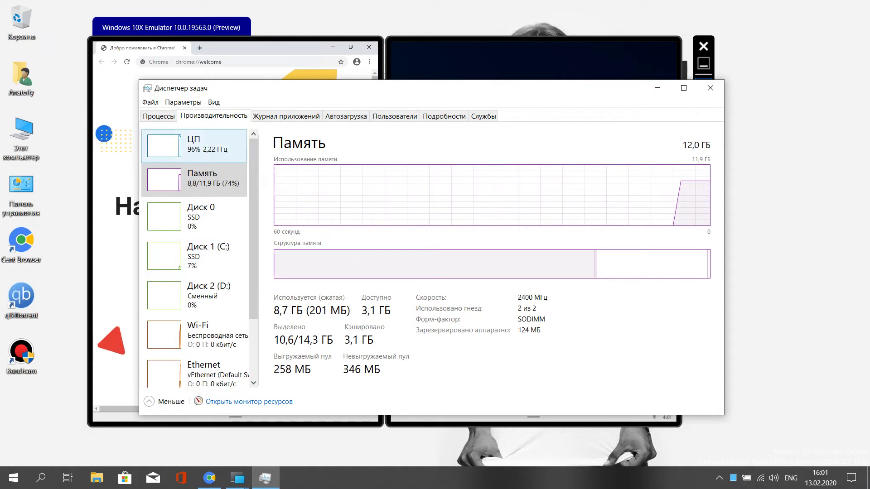
{"action": "left_click", "coordinate": [710, 88]}
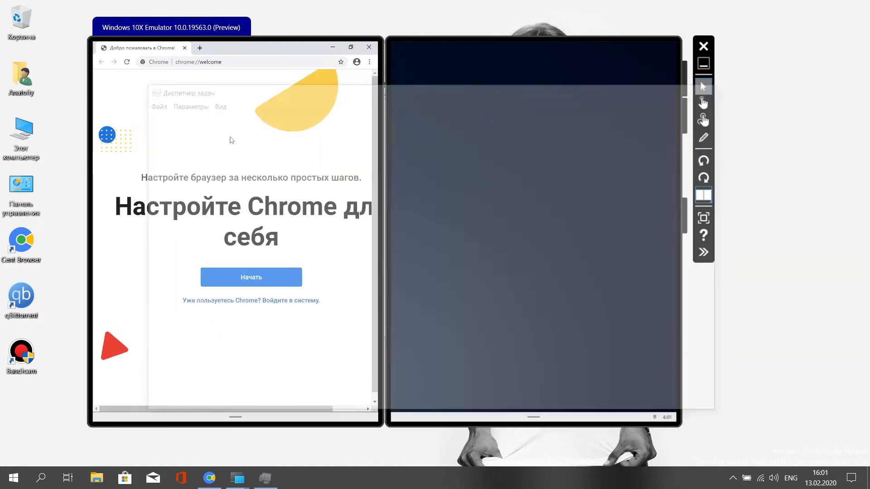
Step: Close the Google Chrome window and reopen the launcher
{"action": "left_click", "coordinate": [221, 62]}
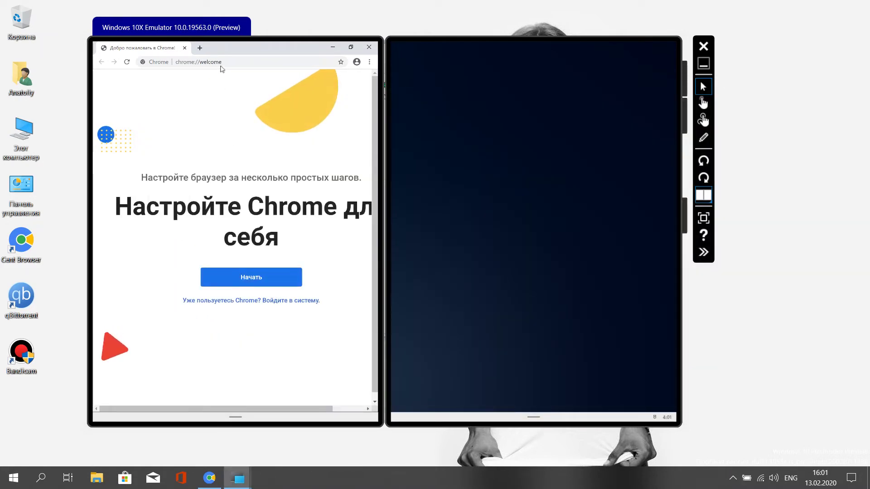
{"action": "left_click", "coordinate": [368, 46]}
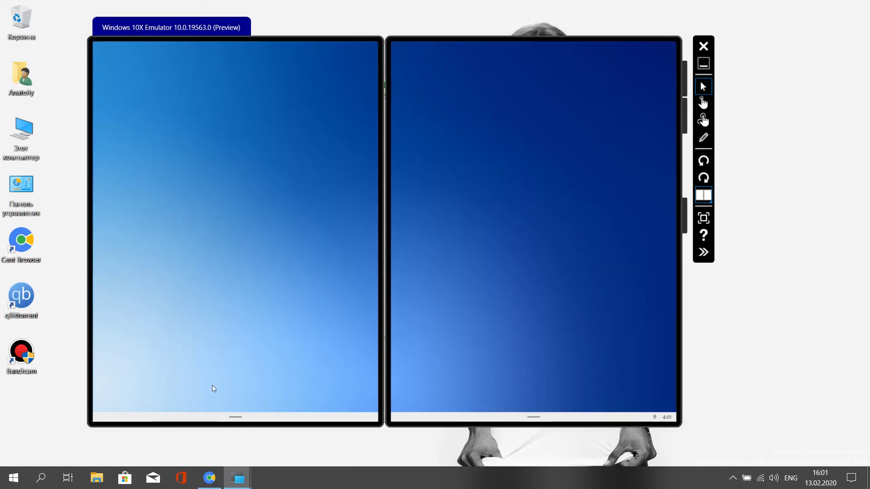
{"action": "mouse_move", "coordinate": [248, 413]}
{"action": "left_click", "coordinate": [218, 410]}
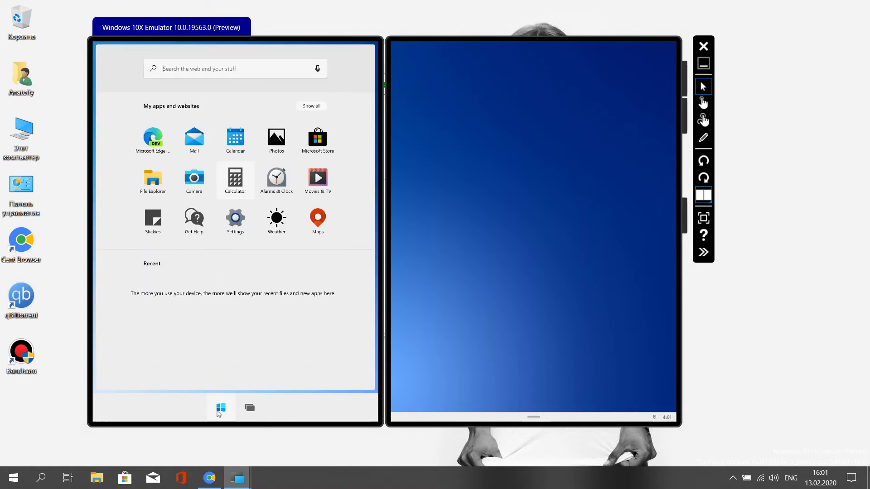
Step: Open Microsoft Edge Dev from the launcher and close the Yandex Browser download tab
{"action": "left_click", "coordinate": [158, 146]}
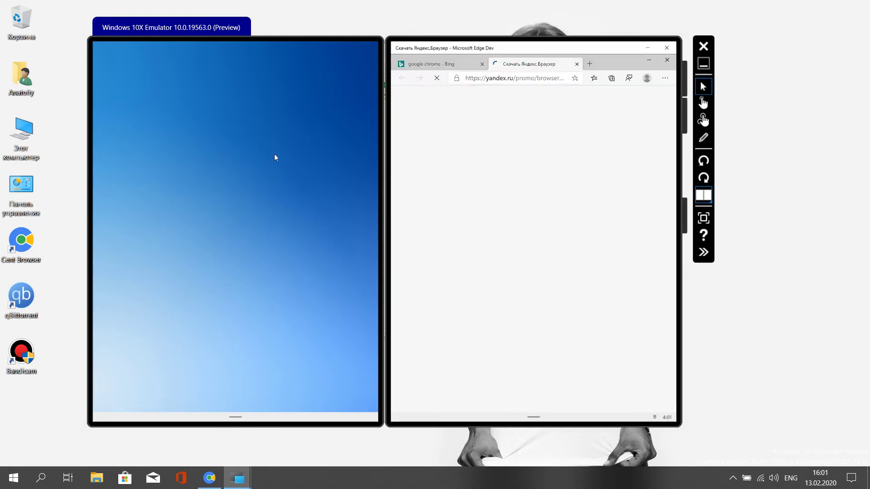
{"action": "left_click", "coordinate": [577, 64]}
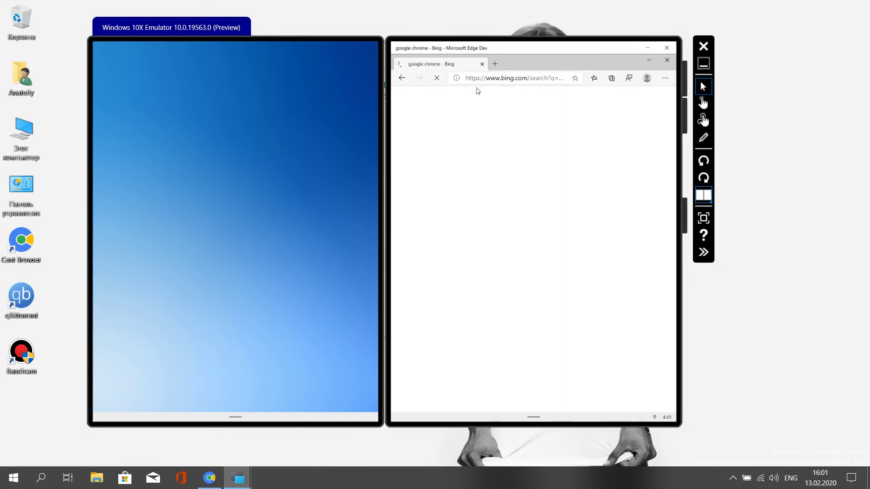
Step: Replace the "google chrome" query with "mozilla" and run the Bing search
{"action": "left_click", "coordinate": [503, 81]}
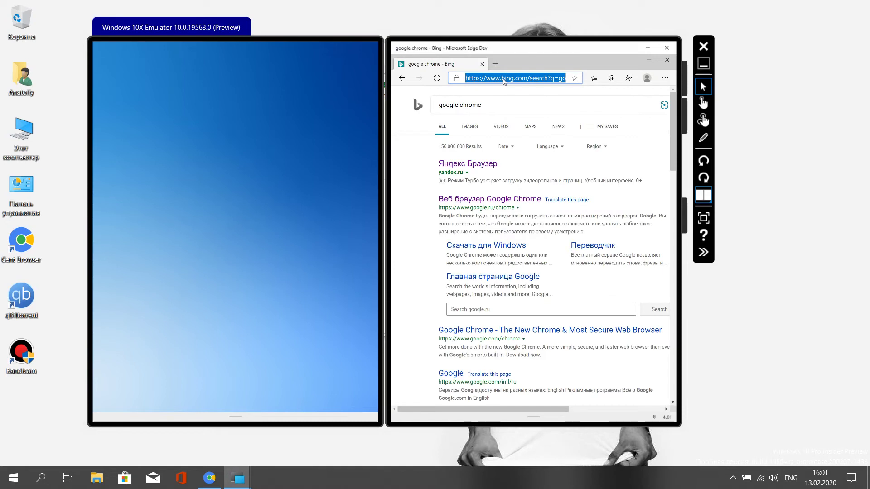
{"action": "left_click", "coordinate": [486, 109]}
{"action": "key", "text": "BackSpace"}
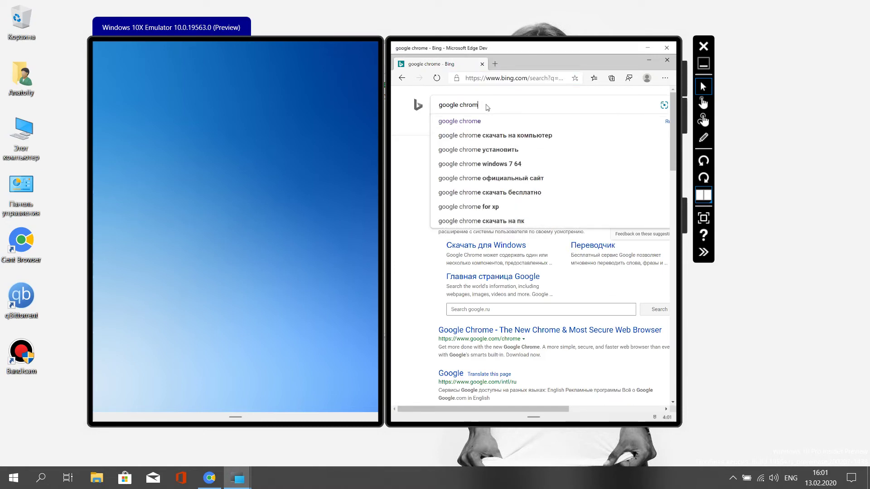
{"action": "key", "text": "BackSpace"}
{"action": "key", "text": "BackSpace"}
{"action": "key", "text": "BackSpace"}
{"action": "key", "text": "BackSpace"}
{"action": "key", "text": "BackSpace"}
{"action": "type", "text": "mozilla"}
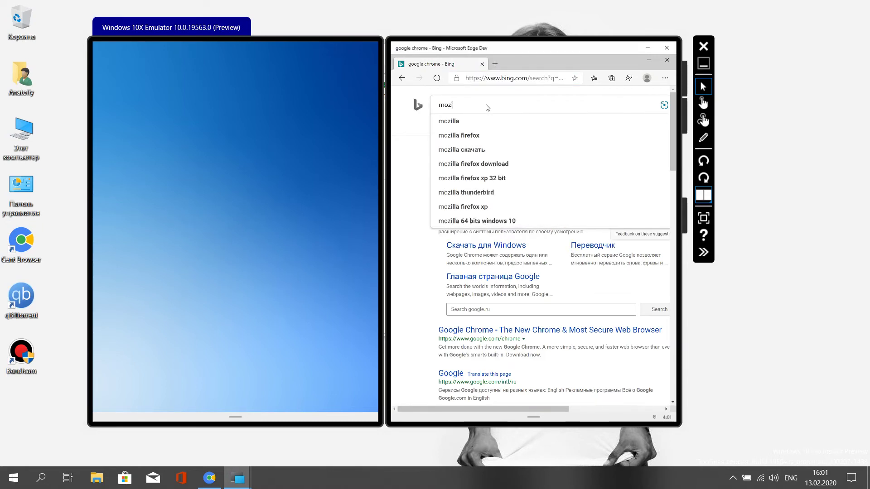
{"action": "key", "text": "Return"}
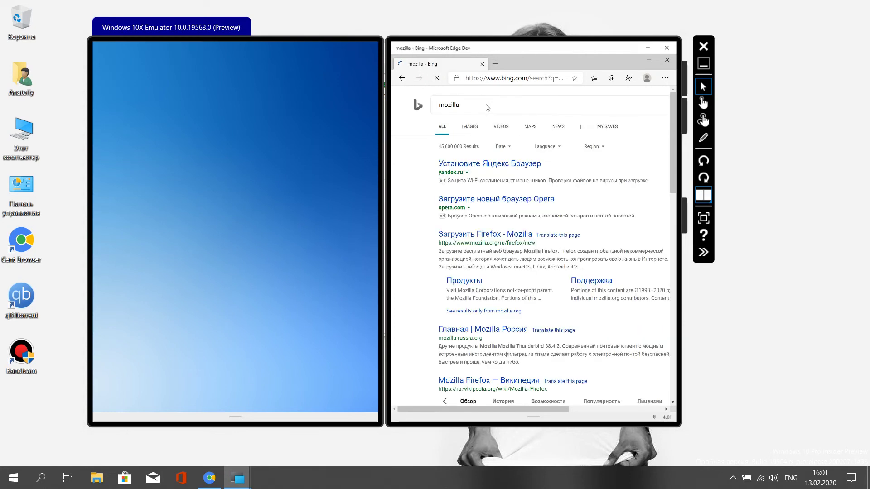
Step: Open the Mozilla Firefox download result and download the Firefox version without Yandex services
{"action": "left_click", "coordinate": [499, 237]}
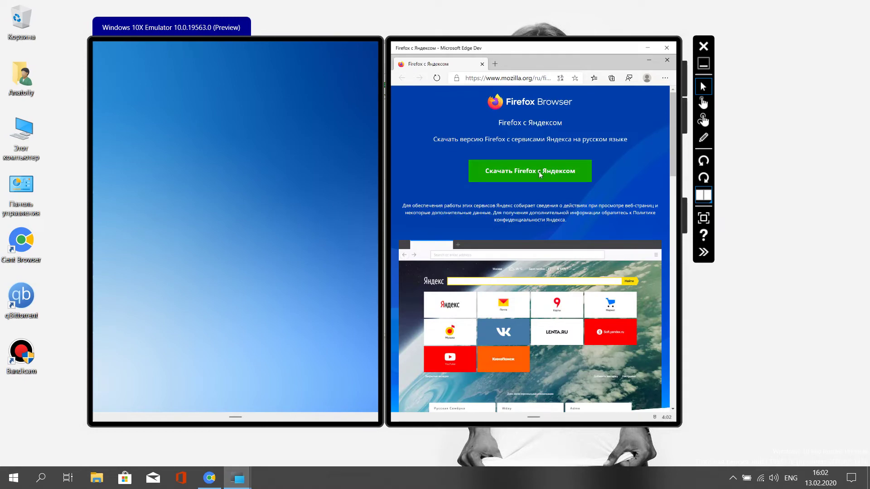
{"action": "scroll", "coordinate": [556, 221], "scroll_direction": "down", "scroll_amount": 2}
{"action": "scroll", "coordinate": [557, 221], "scroll_direction": "down", "scroll_amount": 10}
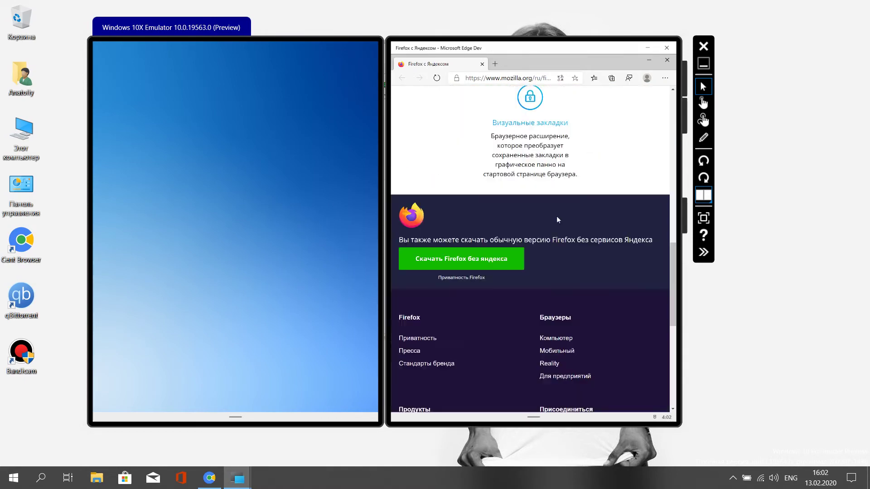
{"action": "scroll", "coordinate": [557, 218], "scroll_direction": "up", "scroll_amount": 1}
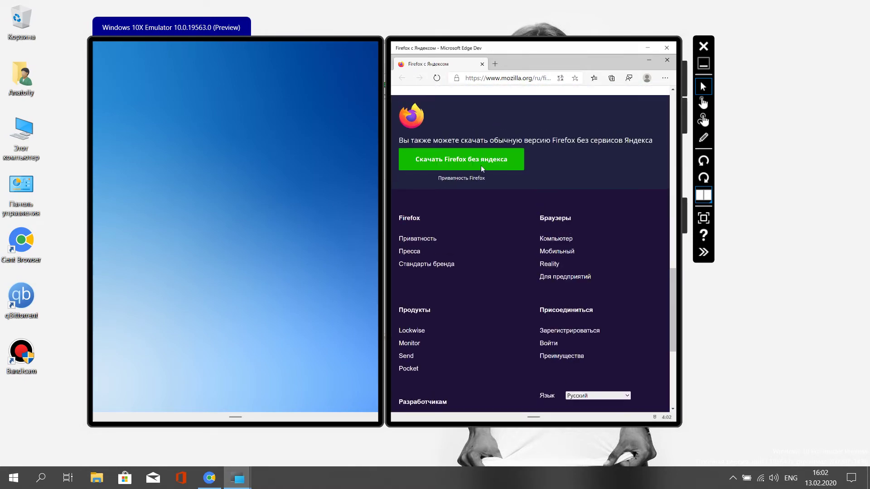
{"action": "left_click", "coordinate": [517, 160]}
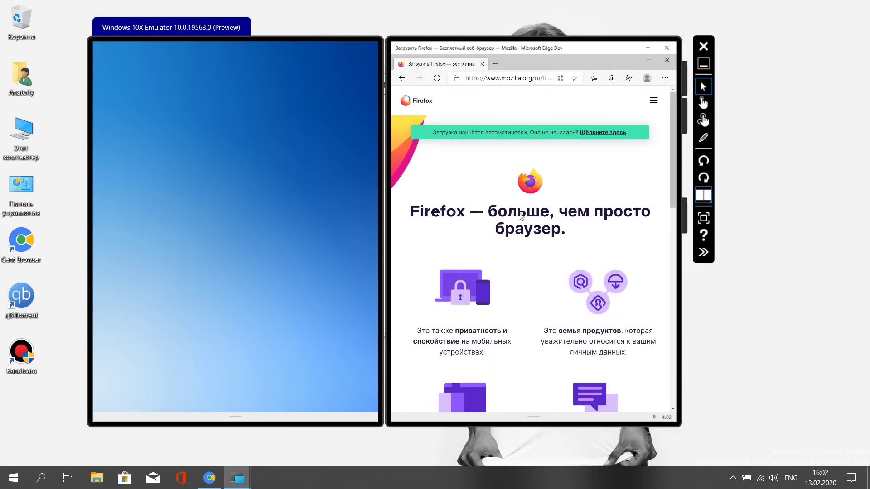
{"action": "left_click", "coordinate": [595, 132]}
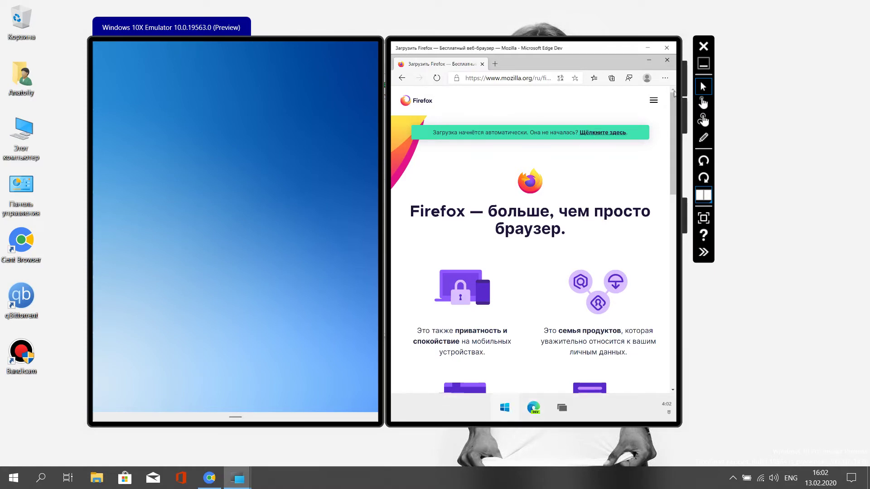
Step: Open the browser's downloads list and close the Firefox page tab
{"action": "left_click", "coordinate": [665, 78]}
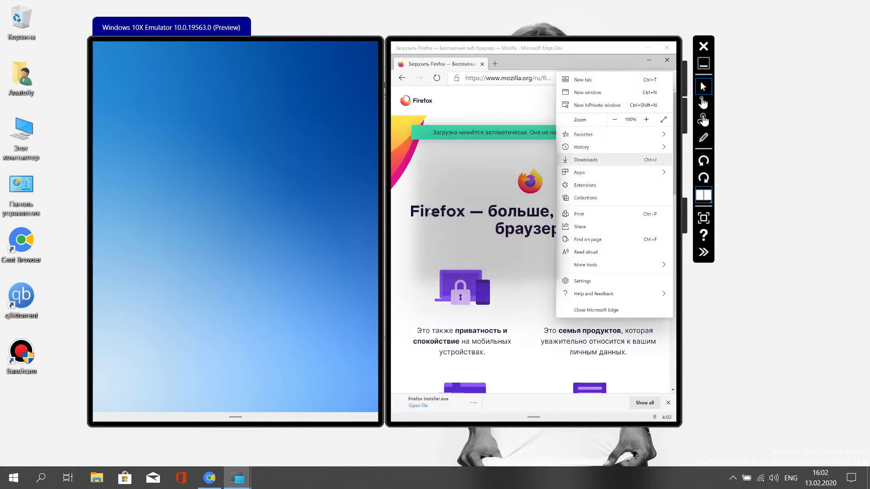
{"action": "left_click", "coordinate": [566, 161]}
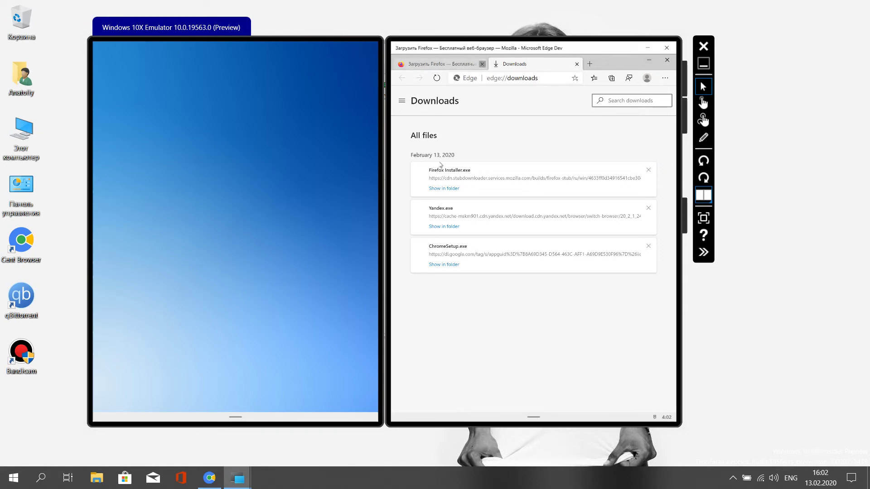
Step: Look through the launcher's full app list and launch Notepad from it
{"action": "mouse_move", "coordinate": [525, 420]}
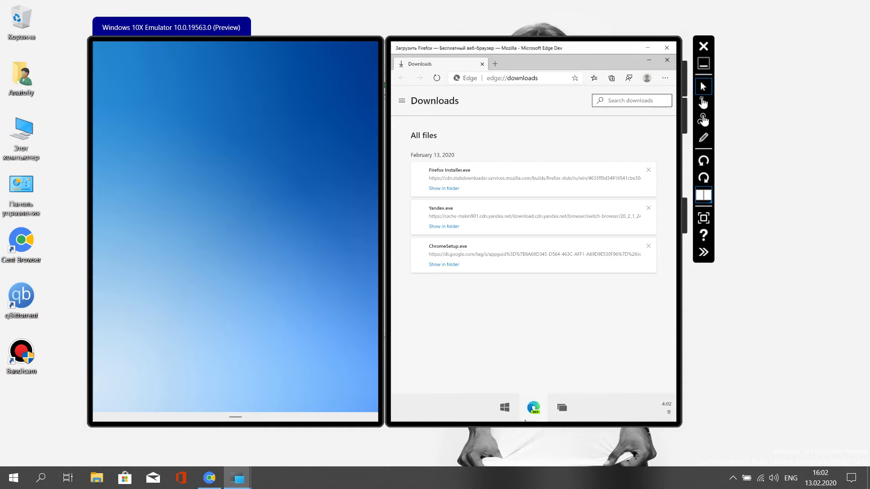
{"action": "left_click", "coordinate": [505, 409]}
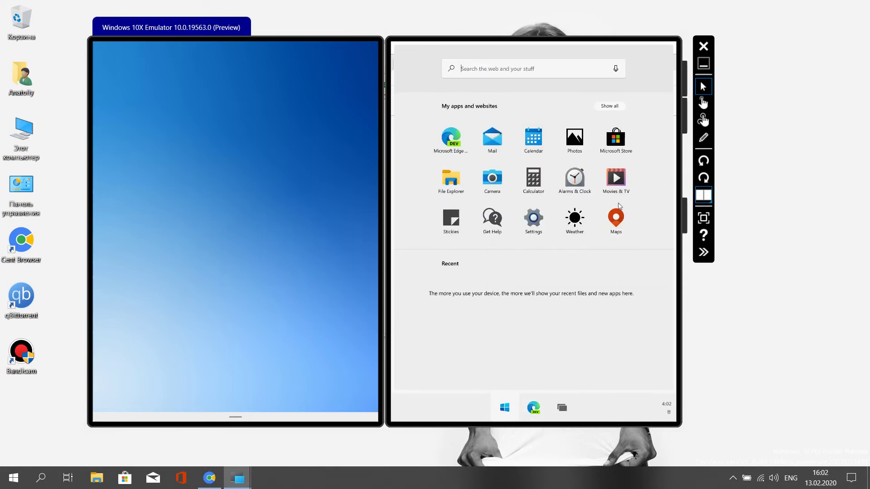
{"action": "left_click", "coordinate": [604, 106]}
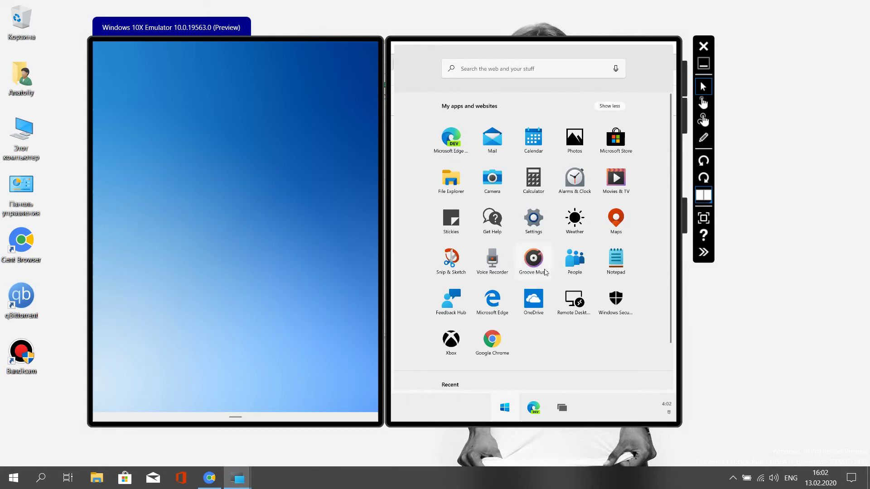
{"action": "scroll", "coordinate": [562, 251], "scroll_direction": "down", "scroll_amount": 1}
{"action": "scroll", "coordinate": [561, 251], "scroll_direction": "up", "scroll_amount": 1}
{"action": "scroll", "coordinate": [561, 251], "scroll_direction": "down", "scroll_amount": 1}
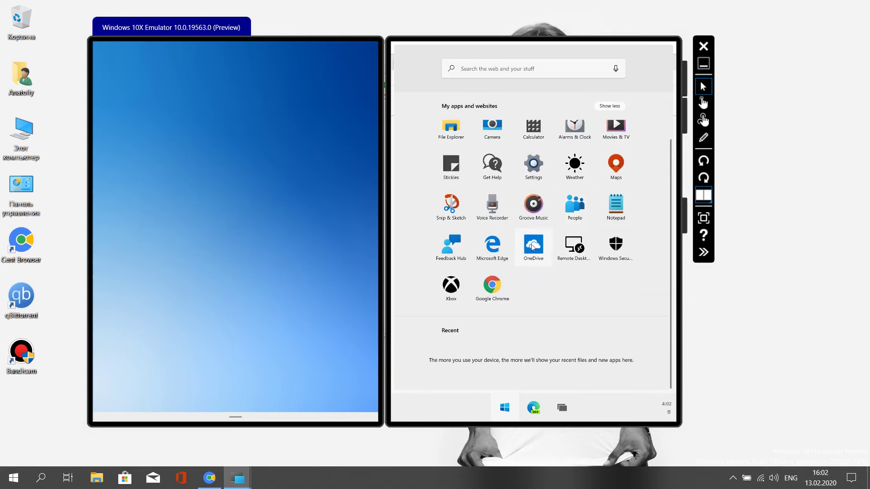
{"action": "scroll", "coordinate": [533, 247], "scroll_direction": "up", "scroll_amount": 1}
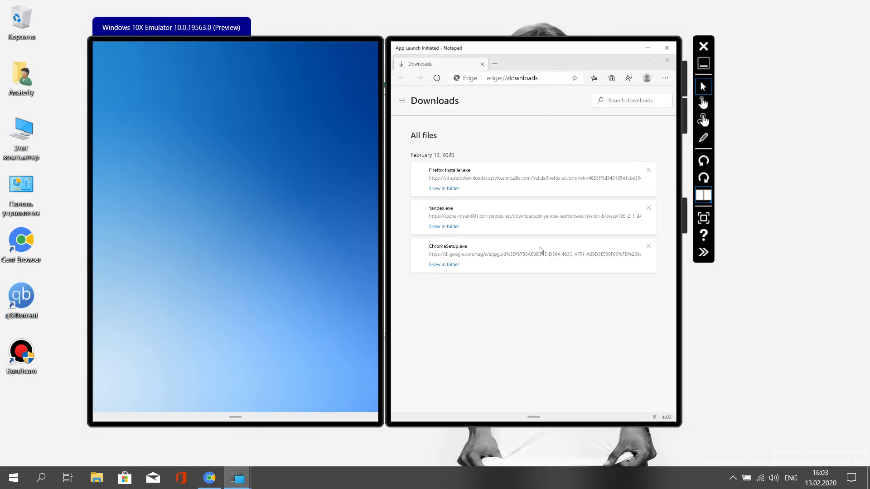
Step: Close the Notepad window and the Microsoft Edge window
{"action": "mouse_move", "coordinate": [247, 412]}
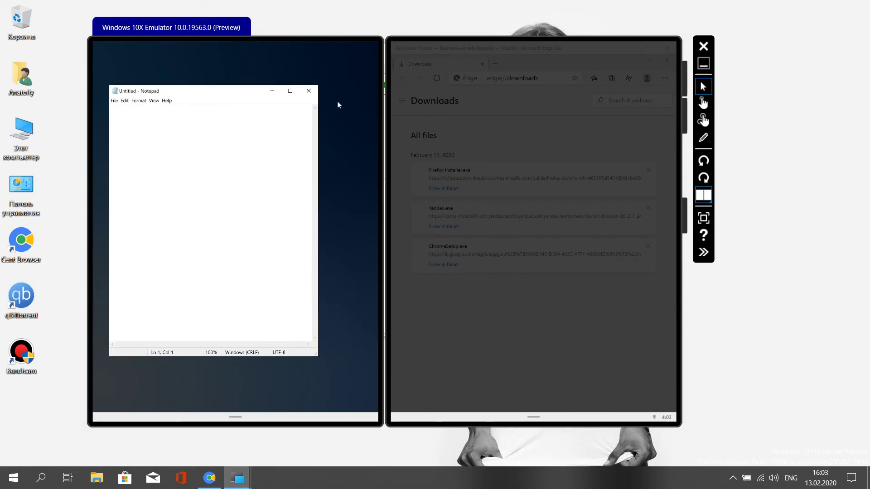
{"action": "left_click", "coordinate": [321, 85]}
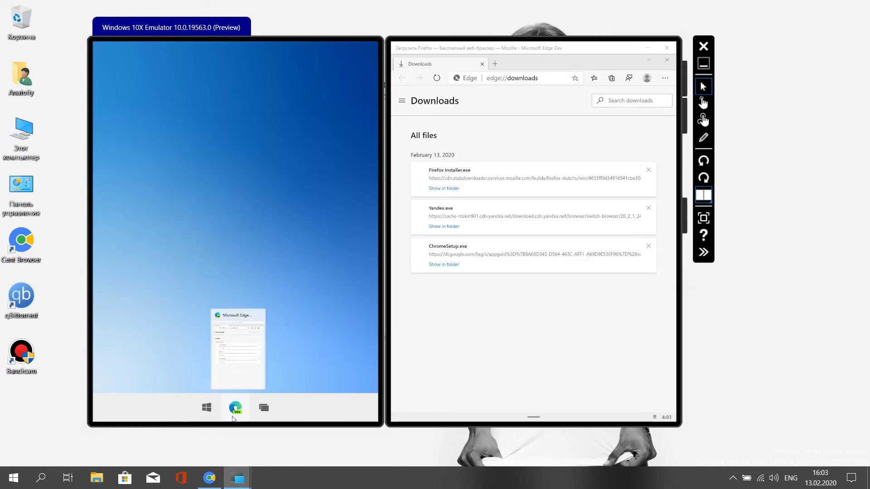
{"action": "left_click", "coordinate": [264, 300]}
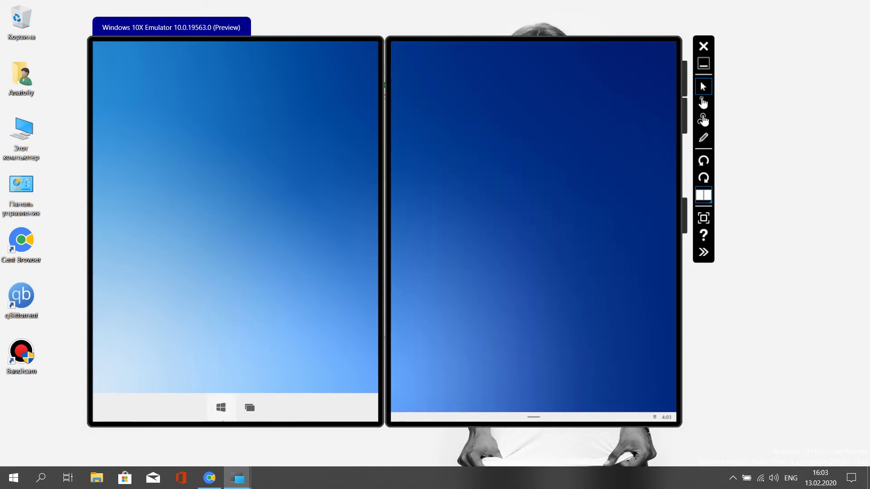
Step: Open the Downloads folder in File Explorer and try to run Firefox Installer
{"action": "left_click", "coordinate": [221, 408]}
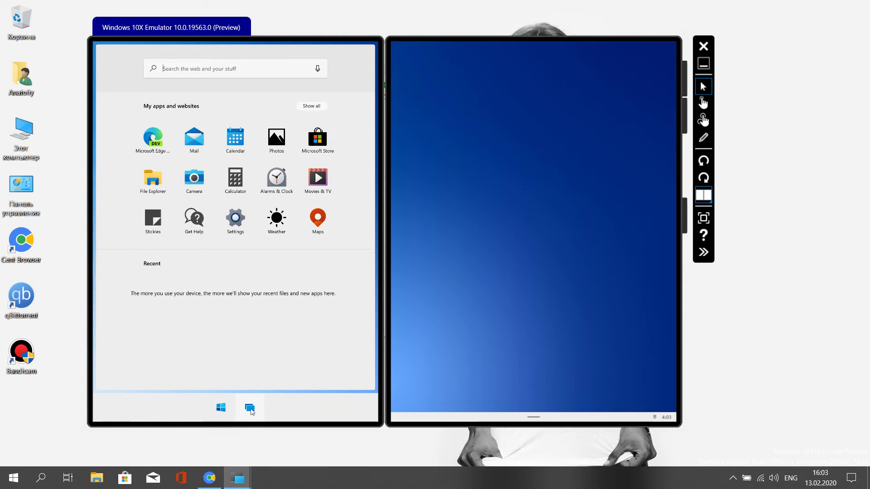
{"action": "left_click", "coordinate": [154, 178]}
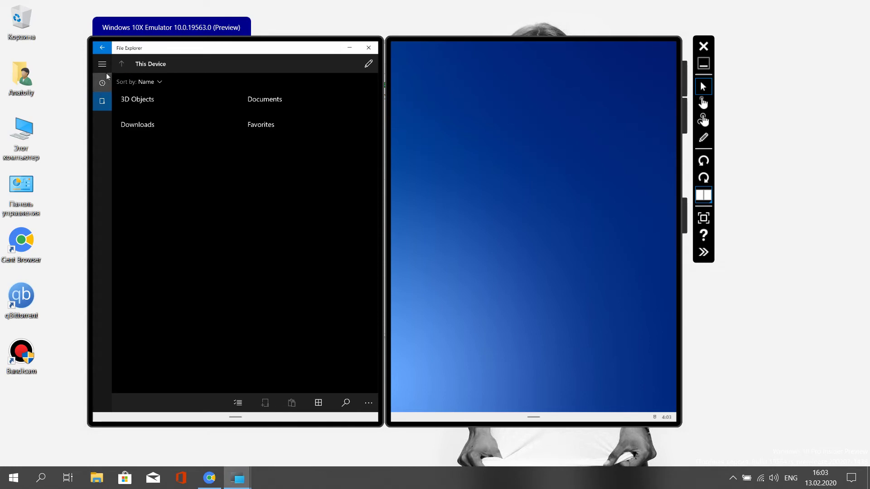
{"action": "left_click", "coordinate": [157, 133]}
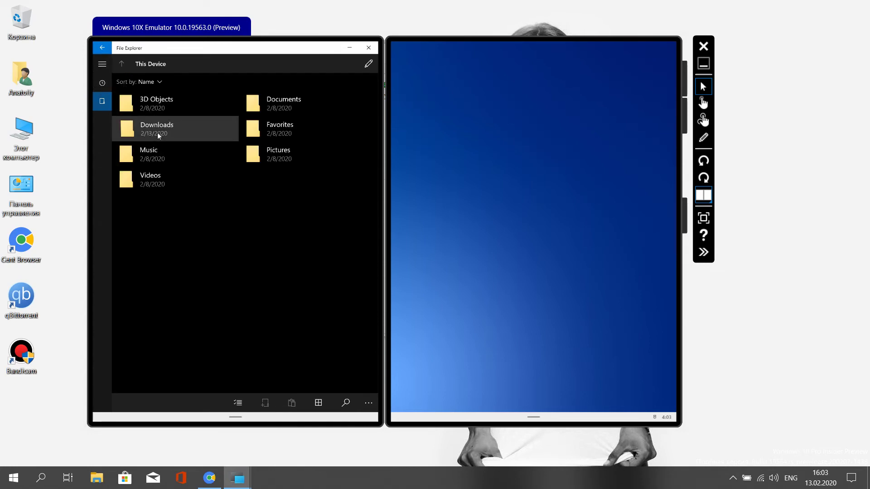
{"action": "double_click", "coordinate": [178, 129]}
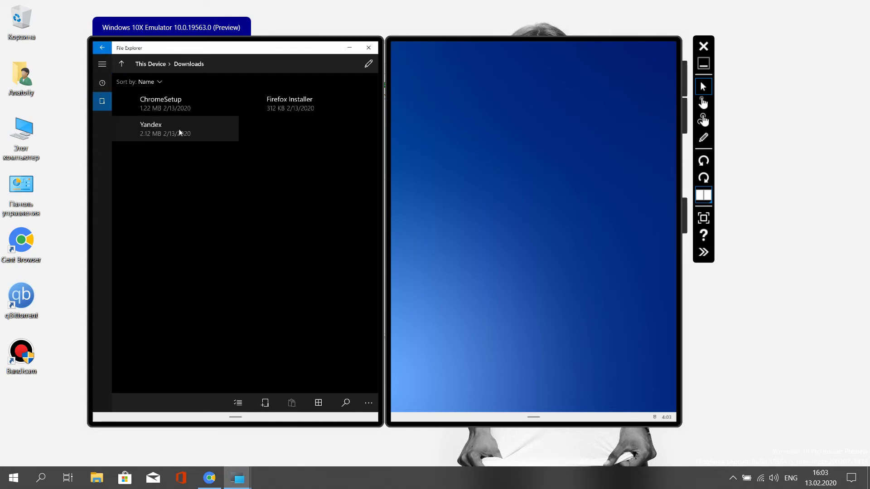
{"action": "double_click", "coordinate": [290, 102]}
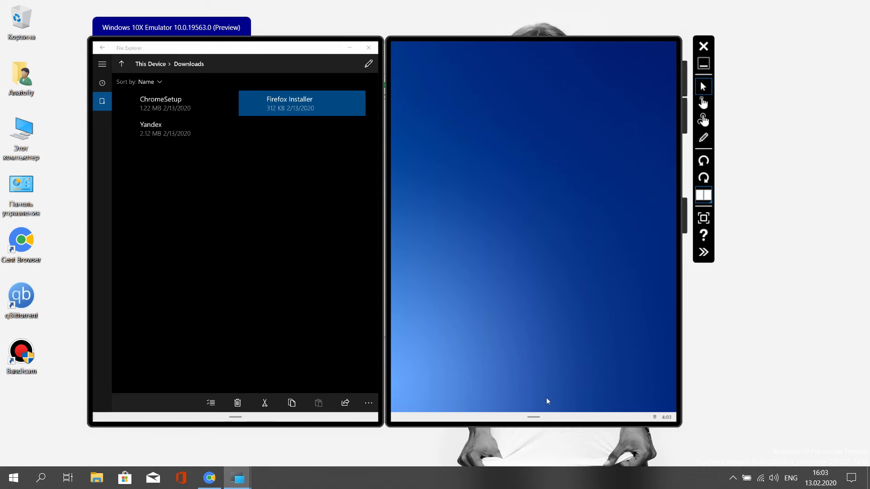
Step: Look through the launcher's full app list again and launch Snip & Sketch
{"action": "mouse_move", "coordinate": [532, 418]}
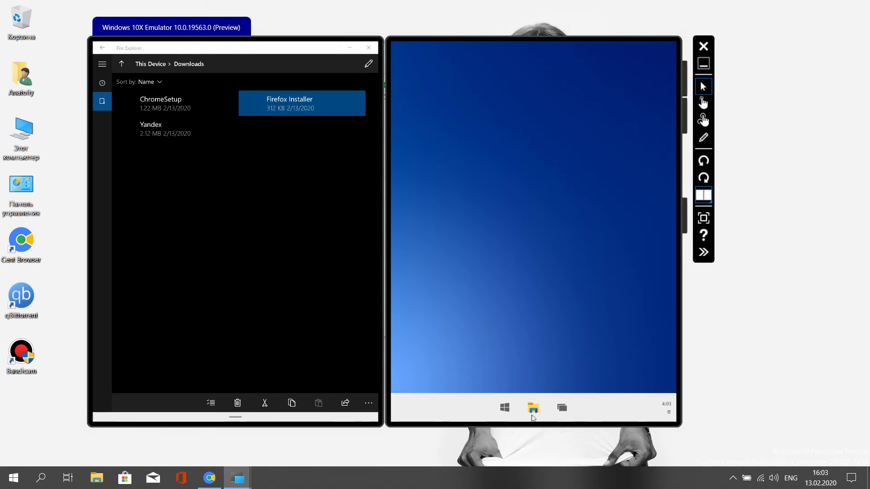
{"action": "left_click", "coordinate": [505, 409]}
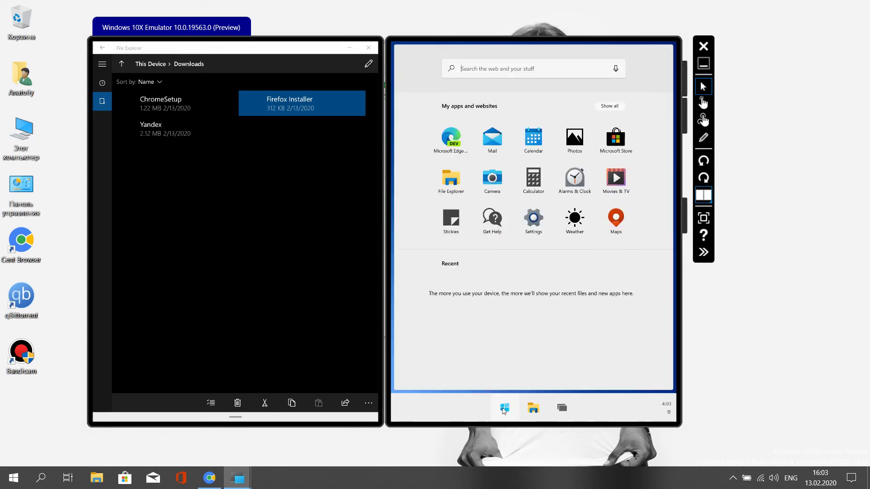
{"action": "left_click", "coordinate": [610, 107]}
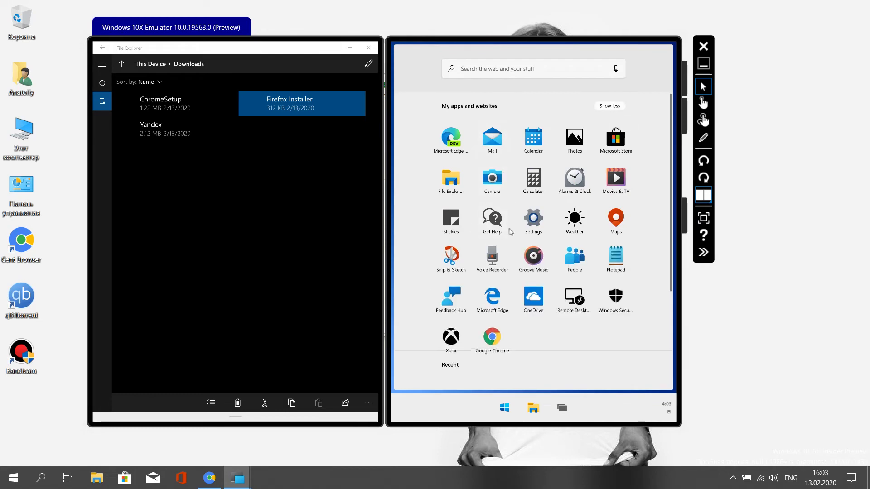
{"action": "scroll", "coordinate": [546, 241], "scroll_direction": "down", "scroll_amount": 2}
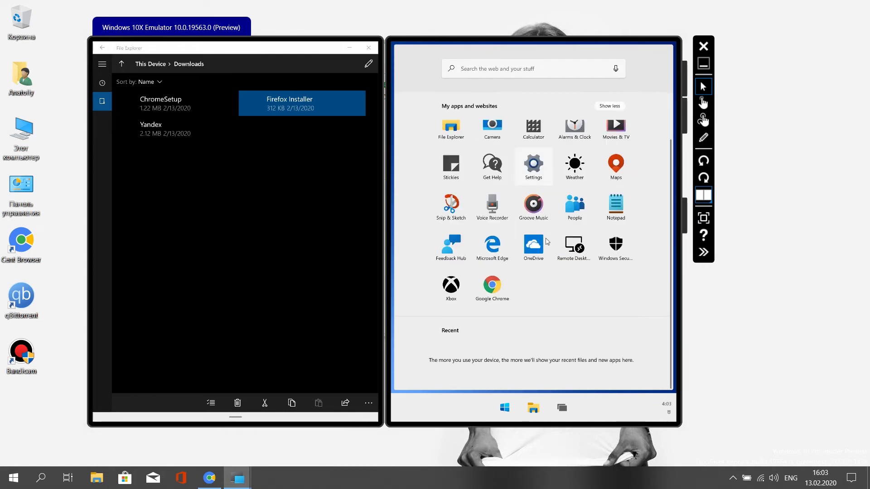
{"action": "scroll", "coordinate": [547, 241], "scroll_direction": "up", "scroll_amount": 2}
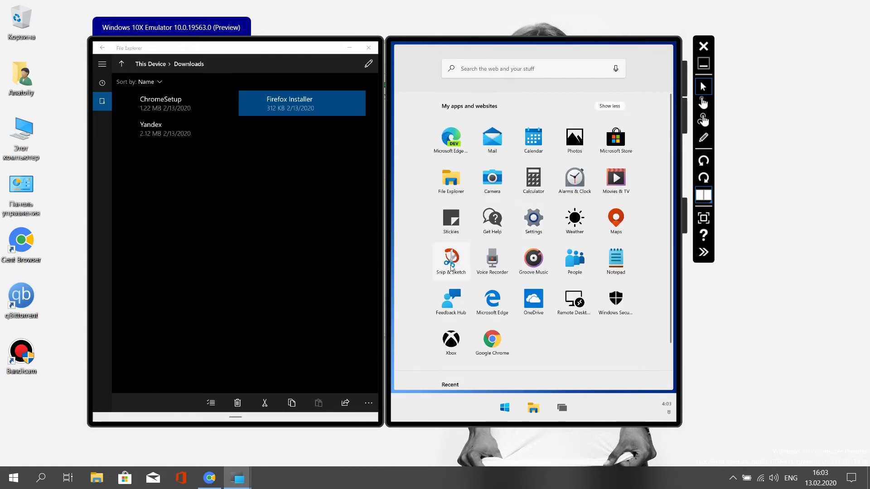
{"action": "left_click", "coordinate": [481, 273]}
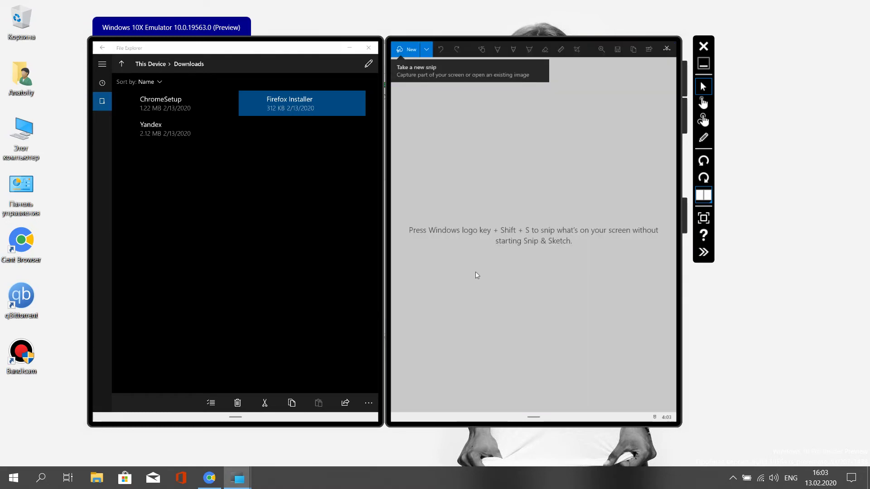
Step: Close the Snip & Sketch and File Explorer windows and reopen the launcher
{"action": "left_click", "coordinate": [664, 48]}
{"action": "left_click", "coordinate": [367, 48]}
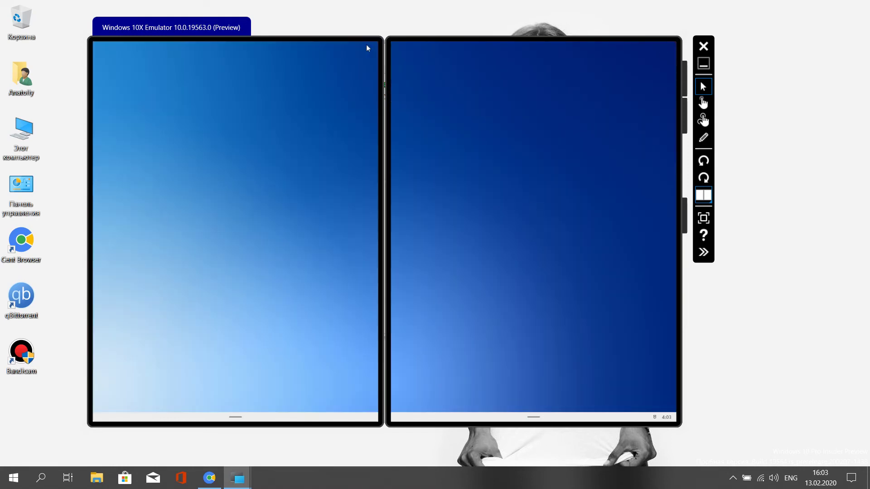
{"action": "left_click", "coordinate": [223, 416]}
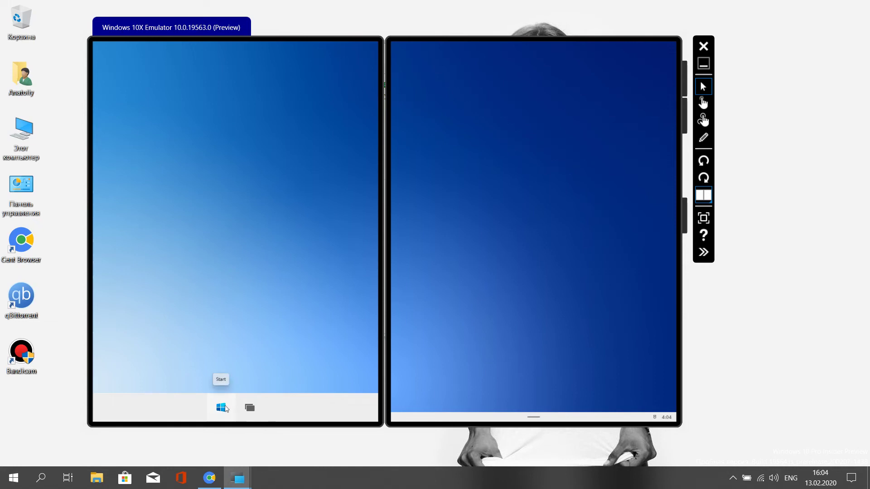
{"action": "left_click", "coordinate": [222, 407]}
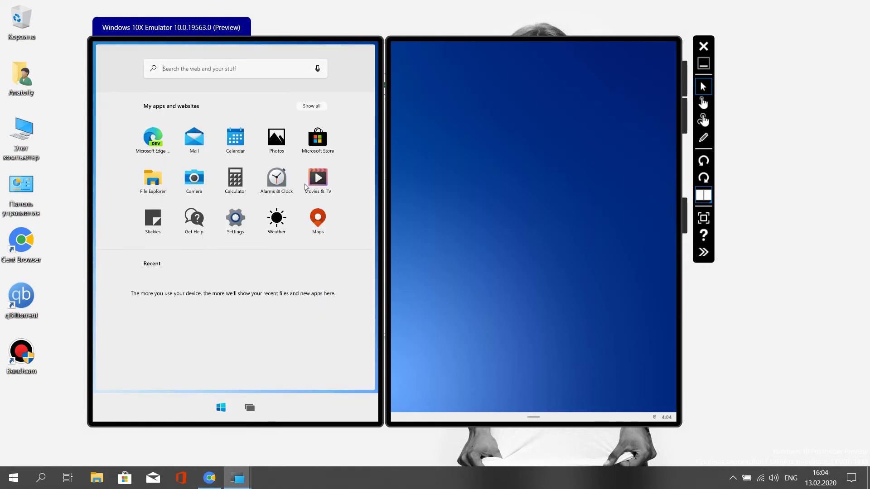
Step: Launch Movies & TV and browse the new movies and new TV shows on its Explore page
{"action": "left_click", "coordinate": [317, 178]}
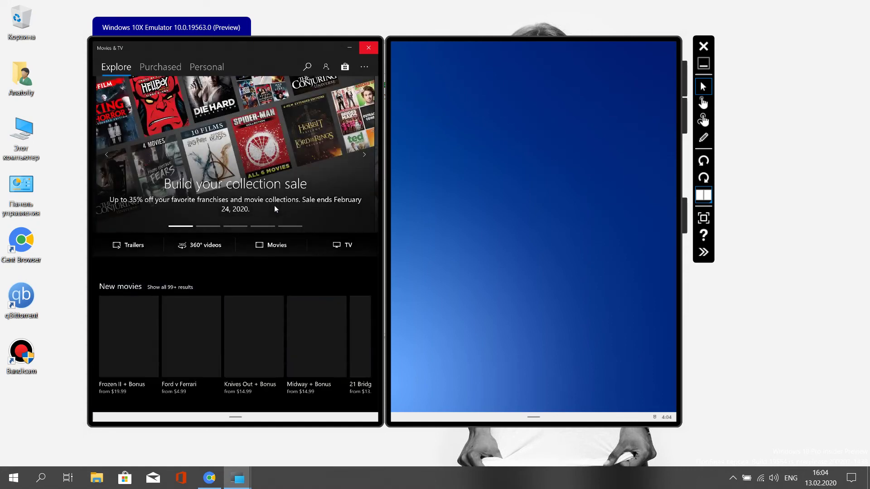
{"action": "scroll", "coordinate": [274, 206], "scroll_direction": "down", "scroll_amount": 2}
{"action": "scroll", "coordinate": [275, 209], "scroll_direction": "down", "scroll_amount": 2}
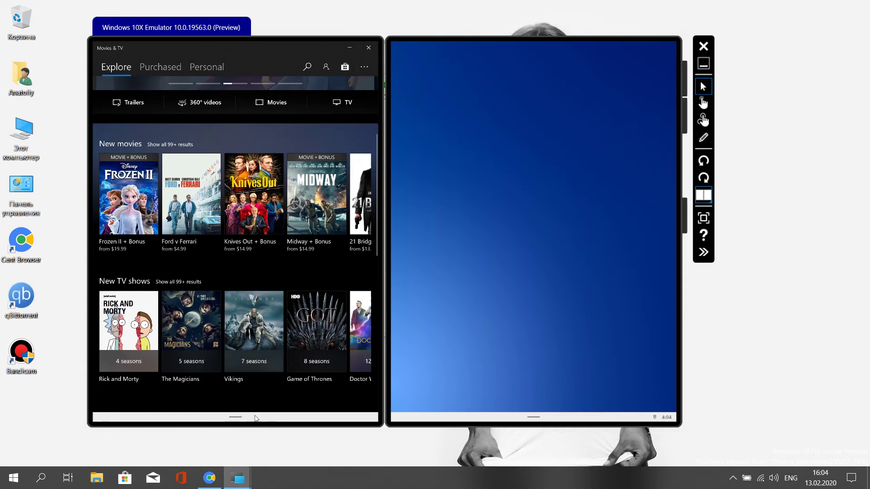
Step: Launch Settings from the emulator's launcher and view the Windows Update and Find my device pages under Update & Security
{"action": "mouse_move", "coordinate": [256, 419]}
{"action": "left_click", "coordinate": [207, 408]}
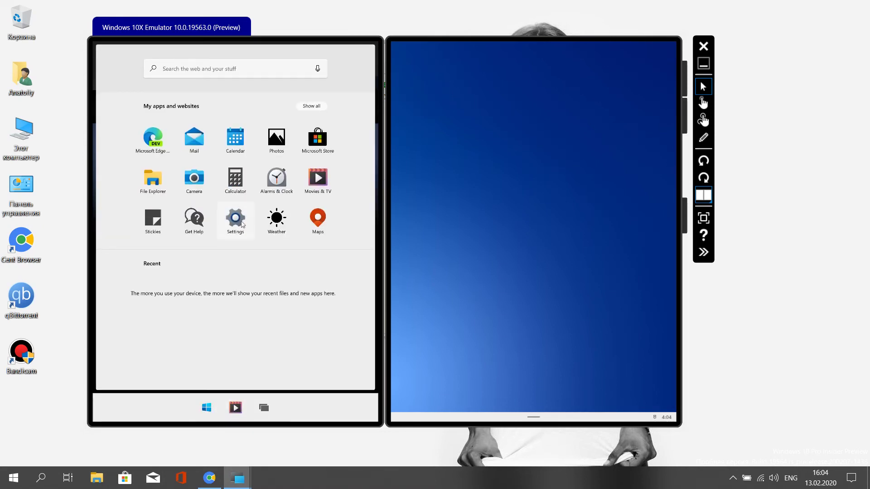
{"action": "left_click", "coordinate": [238, 222]}
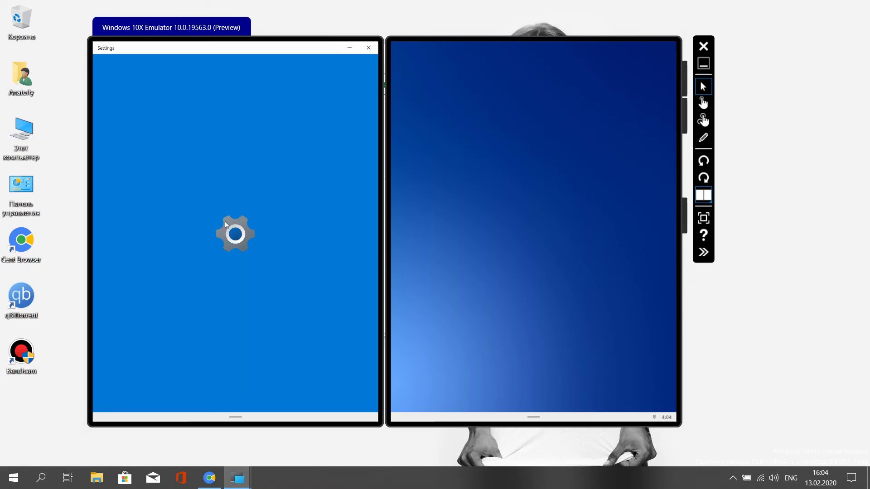
{"action": "left_click", "coordinate": [287, 303]}
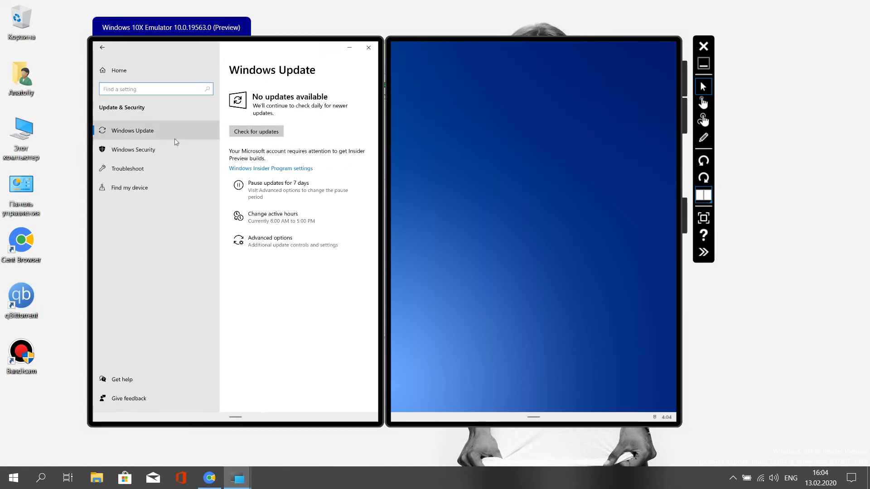
{"action": "left_click", "coordinate": [152, 192]}
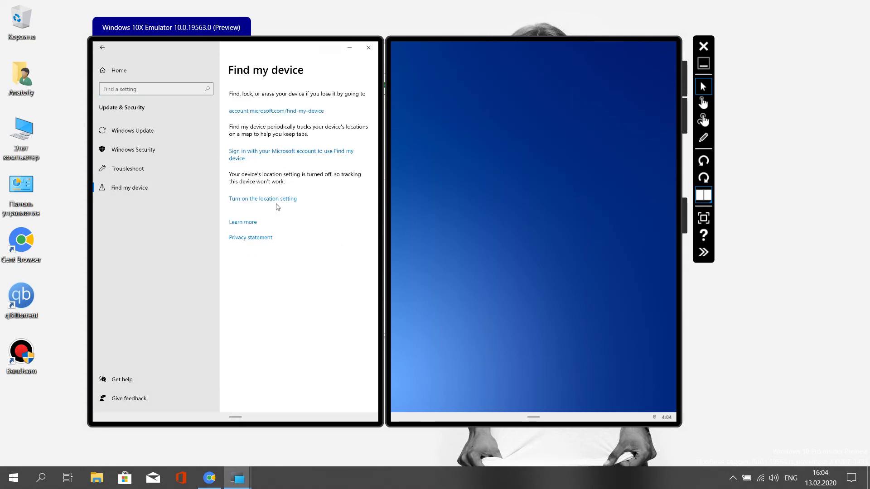
Step: Return to the Settings home page and view the Your info and Sign-in options pages under Accounts
{"action": "left_click", "coordinate": [119, 70]}
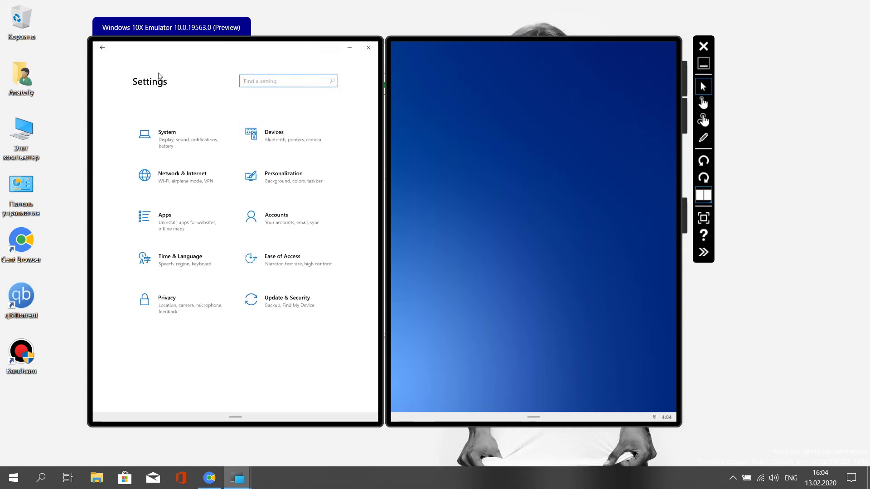
{"action": "left_click", "coordinate": [287, 227]}
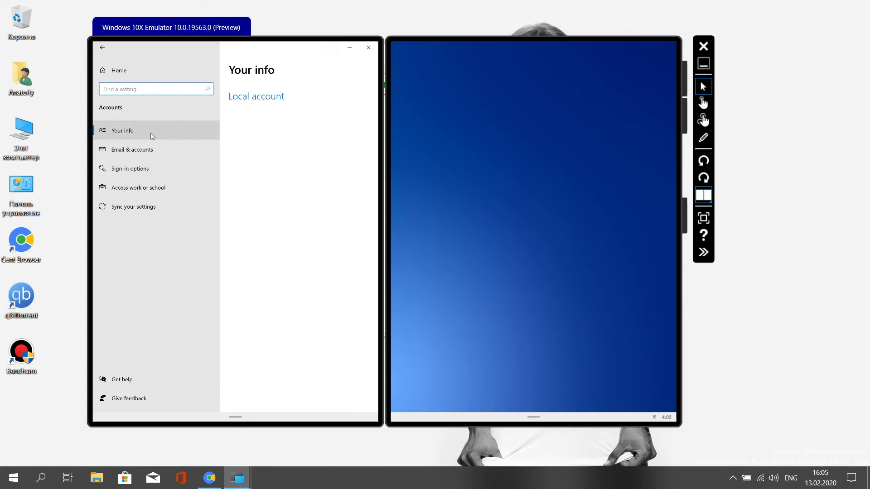
{"action": "left_click", "coordinate": [163, 167]}
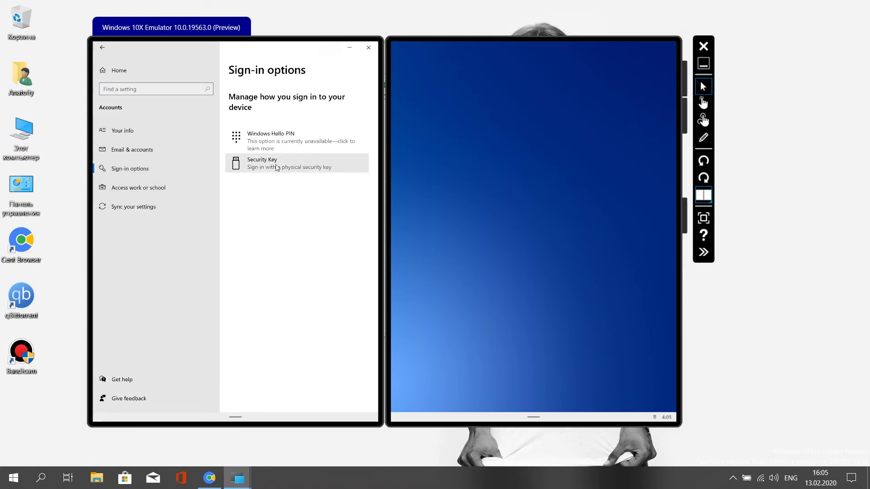
{"action": "left_click", "coordinate": [103, 47]}
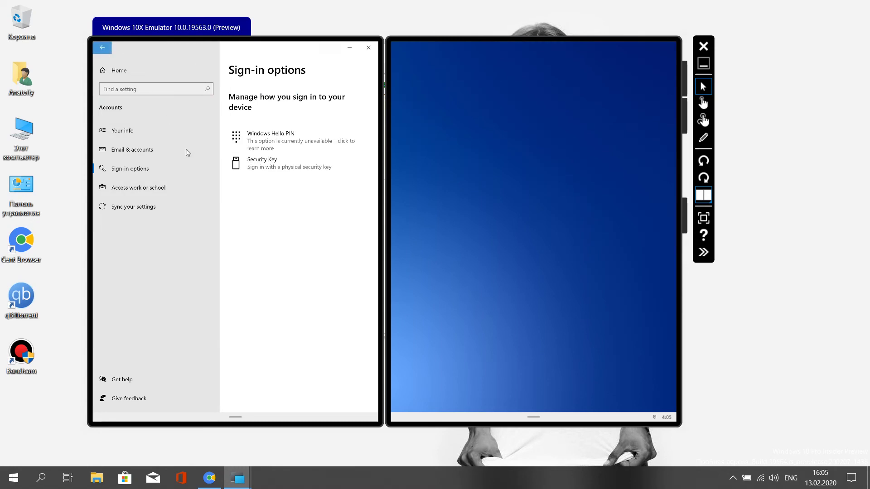
Step: Set the country or region to Russia in the Time & Language settings
{"action": "left_click", "coordinate": [196, 267]}
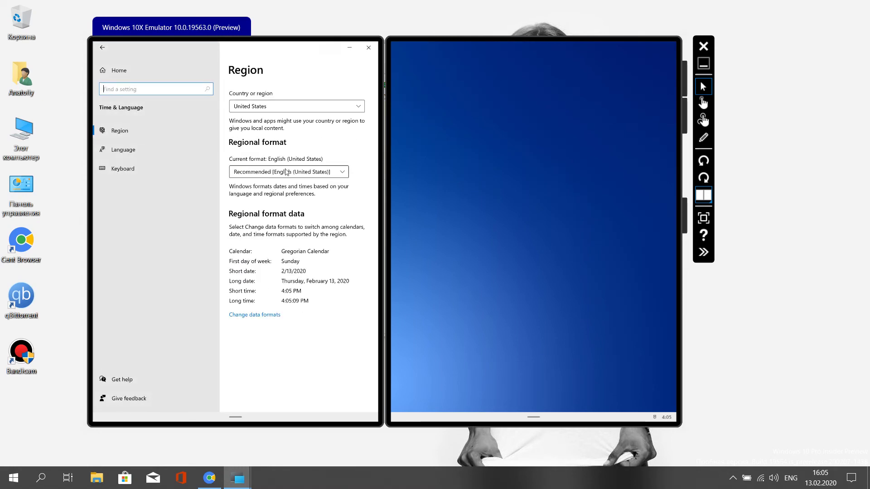
{"action": "left_click", "coordinate": [282, 111]}
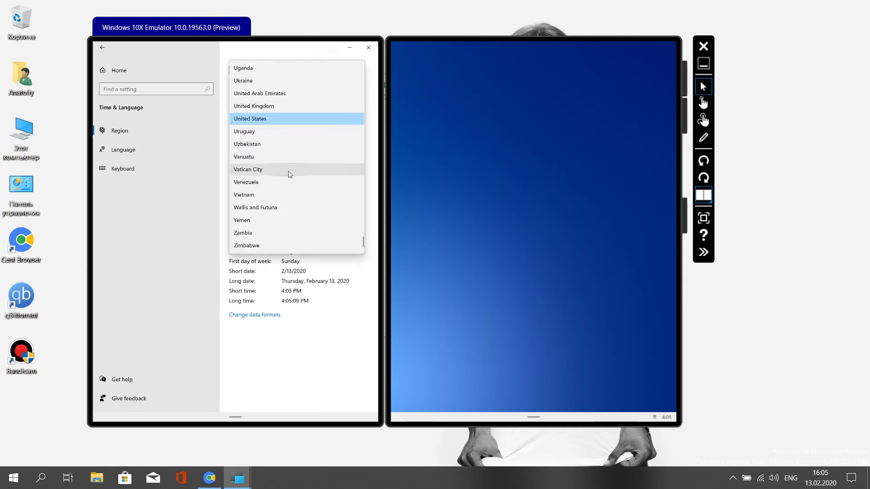
{"action": "scroll", "coordinate": [290, 175], "scroll_direction": "up", "scroll_amount": 10}
{"action": "scroll", "coordinate": [290, 174], "scroll_direction": "up", "scroll_amount": 6}
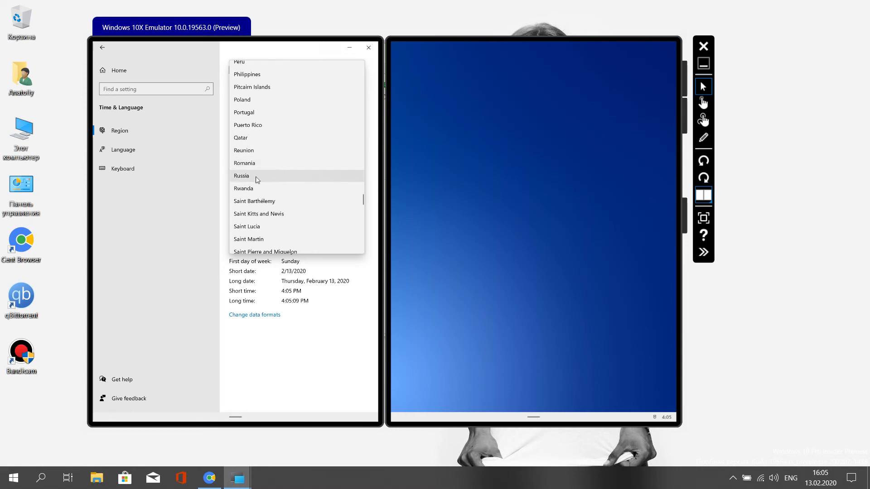
{"action": "left_click", "coordinate": [257, 180]}
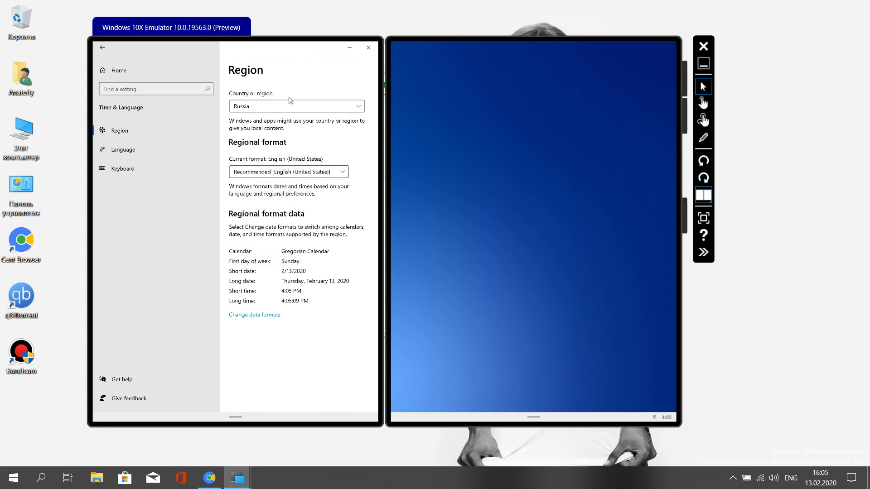
Step: Look through the available regional formats on the Region page and close the list without choosing one
{"action": "left_click", "coordinate": [289, 172]}
{"action": "scroll", "coordinate": [281, 182], "scroll_direction": "down", "scroll_amount": 5}
{"action": "scroll", "coordinate": [294, 199], "scroll_direction": "down", "scroll_amount": 20}
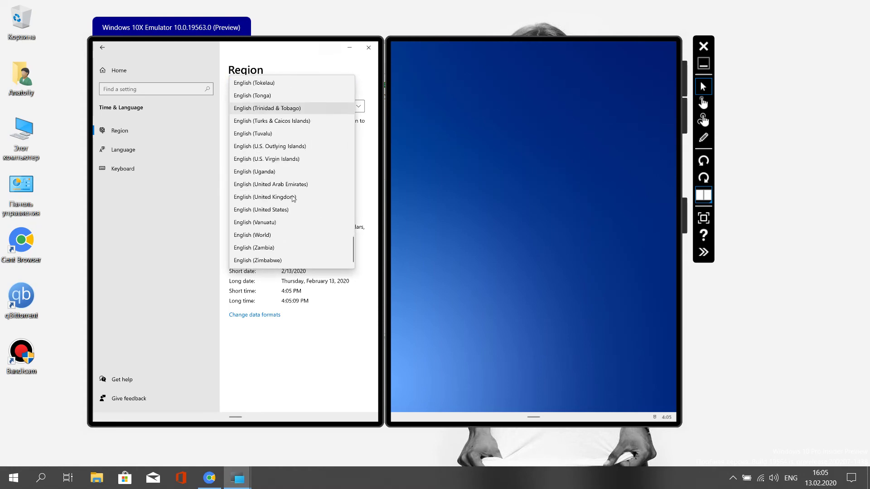
{"action": "scroll", "coordinate": [294, 198], "scroll_direction": "up", "scroll_amount": 15}
{"action": "scroll", "coordinate": [293, 198], "scroll_direction": "up", "scroll_amount": 12}
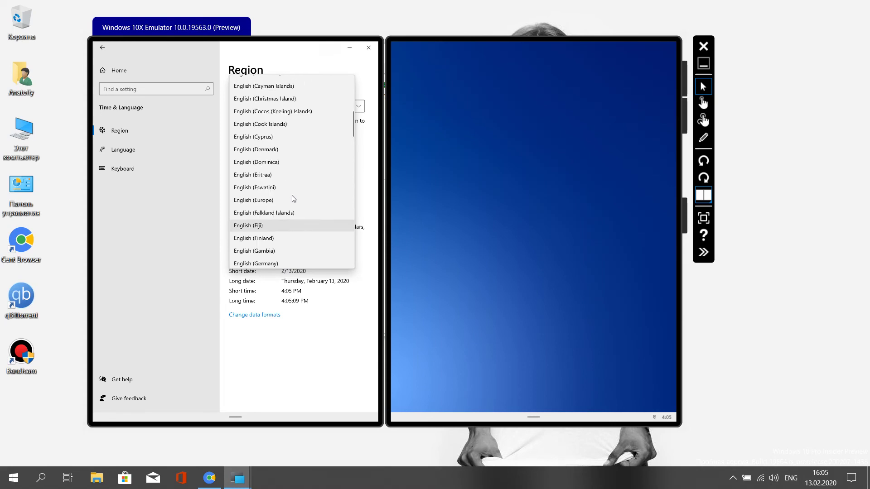
{"action": "left_click", "coordinate": [280, 343]}
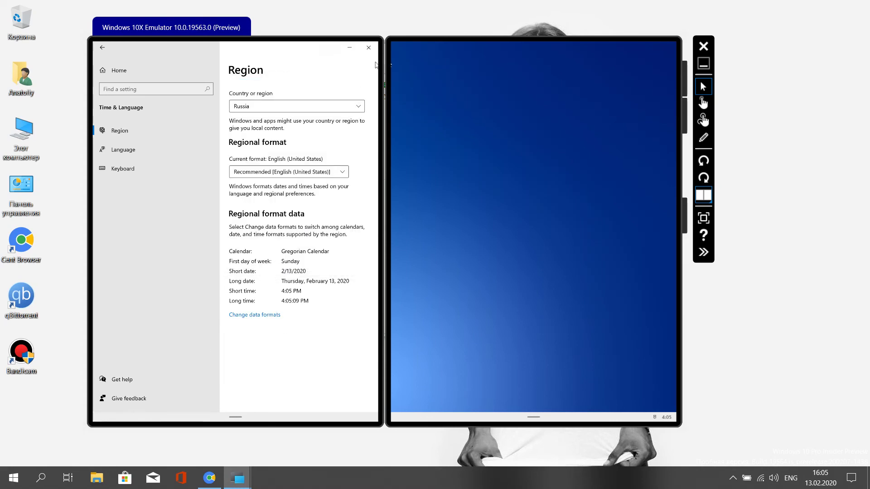
Step: Close the Settings window and the Movies & TV window
{"action": "left_click", "coordinate": [369, 48]}
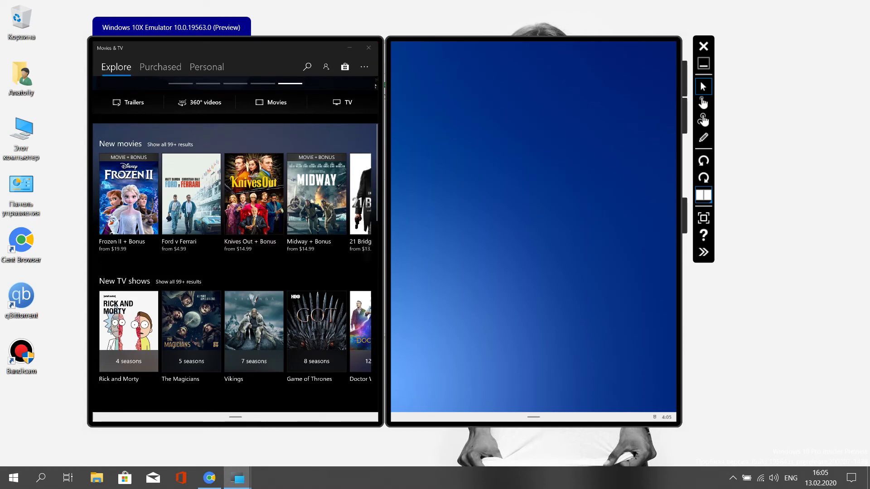
{"action": "left_click", "coordinate": [369, 47]}
Step: Pick the blue wallpaper in the desktop background options, and open and close the window for adding a new background
{"action": "right_click", "coordinate": [192, 89]}
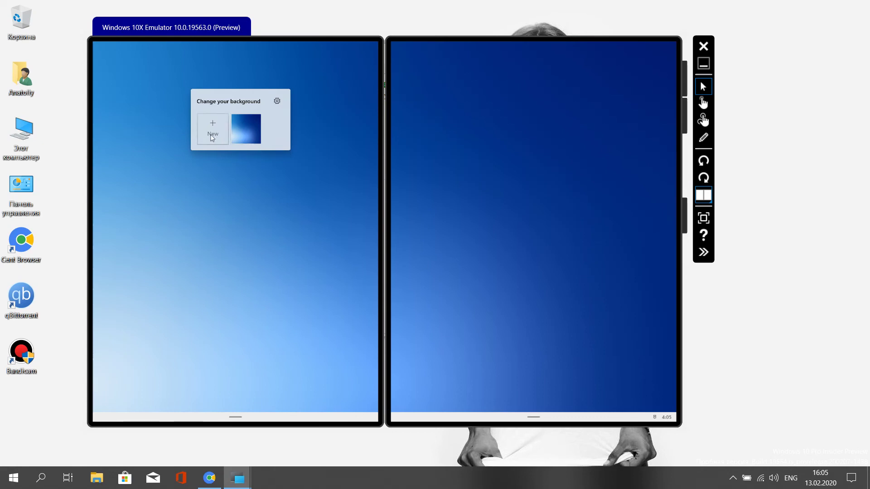
{"action": "left_click", "coordinate": [244, 130]}
{"action": "right_click", "coordinate": [217, 125]}
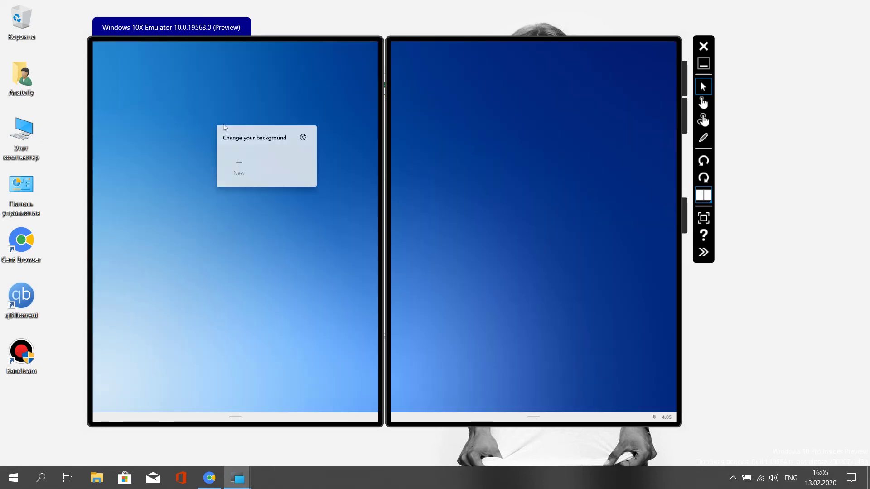
{"action": "left_click", "coordinate": [238, 167]}
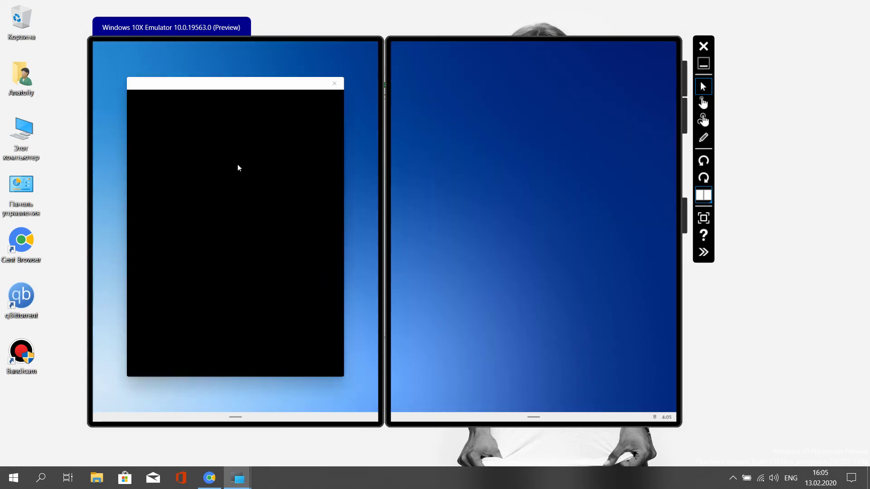
{"action": "left_click", "coordinate": [335, 83]}
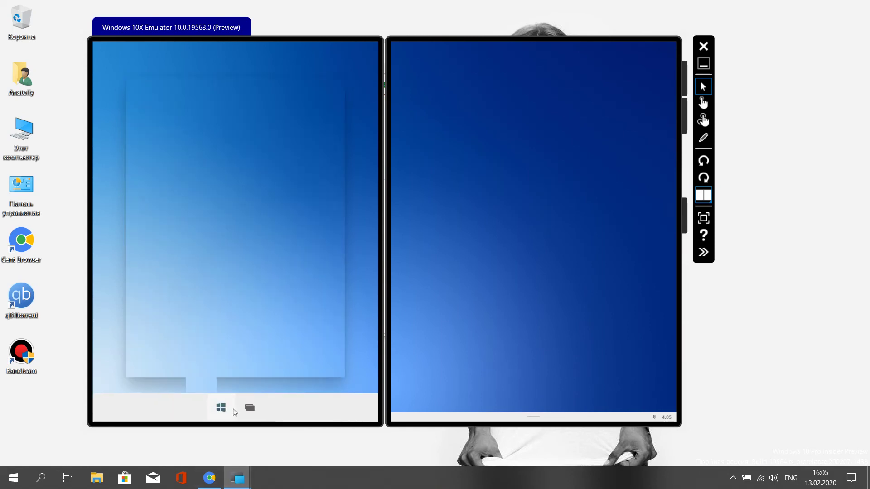
Step: Launch Stickies from the launcher, skip its sign-in, and close the empty note and the Sticky Notes window
{"action": "left_click", "coordinate": [233, 411]}
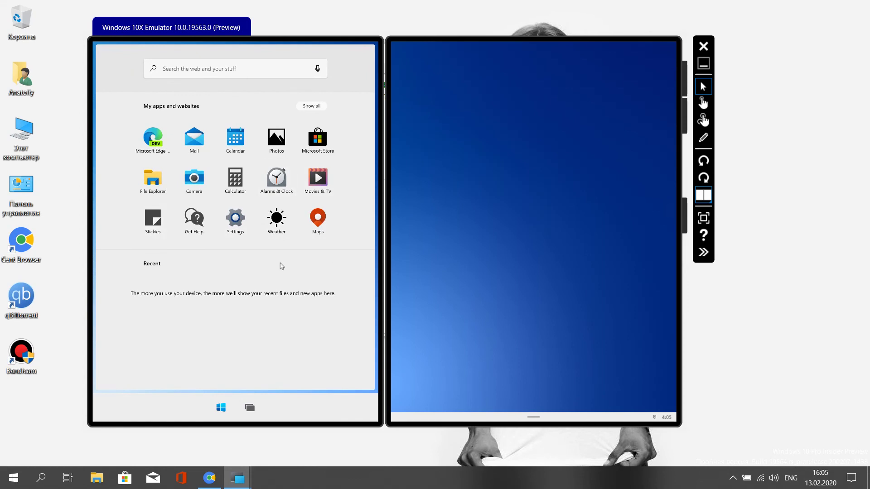
{"action": "key", "text": "Escape"}
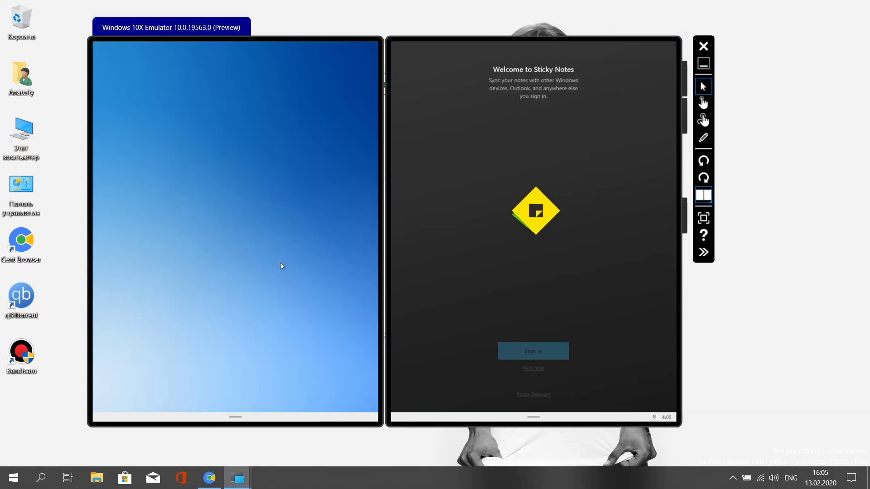
{"action": "left_click", "coordinate": [534, 373]}
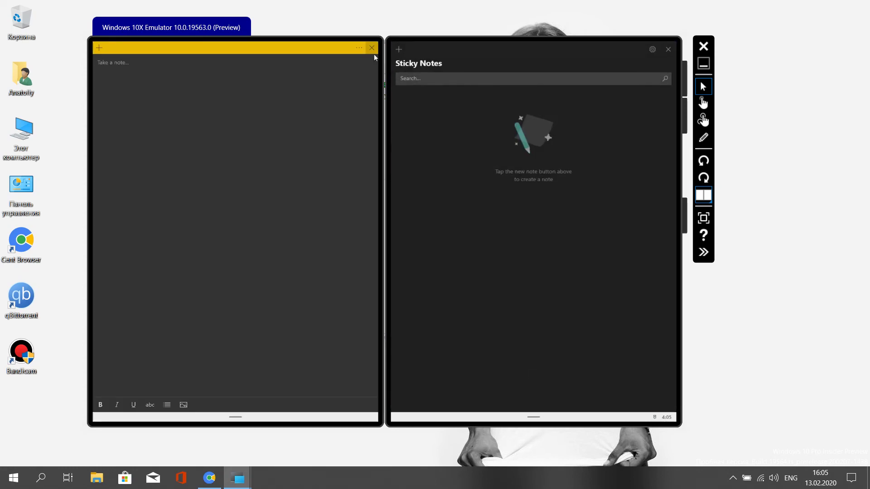
{"action": "left_click", "coordinate": [371, 48]}
{"action": "left_click", "coordinate": [669, 49]}
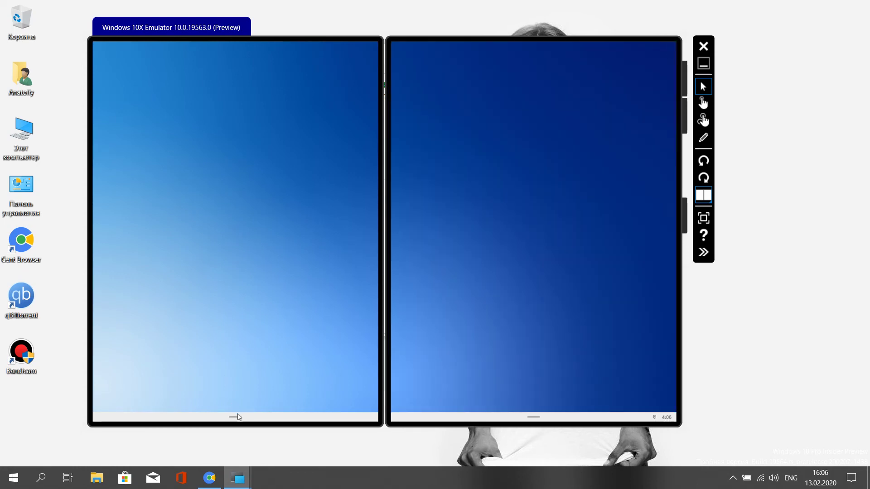
Step: Reopen the emulator's launcher, run winver on the host computer to view its Windows version, and dismiss the information window
{"action": "left_click", "coordinate": [235, 416]}
{"action": "left_click", "coordinate": [221, 408]}
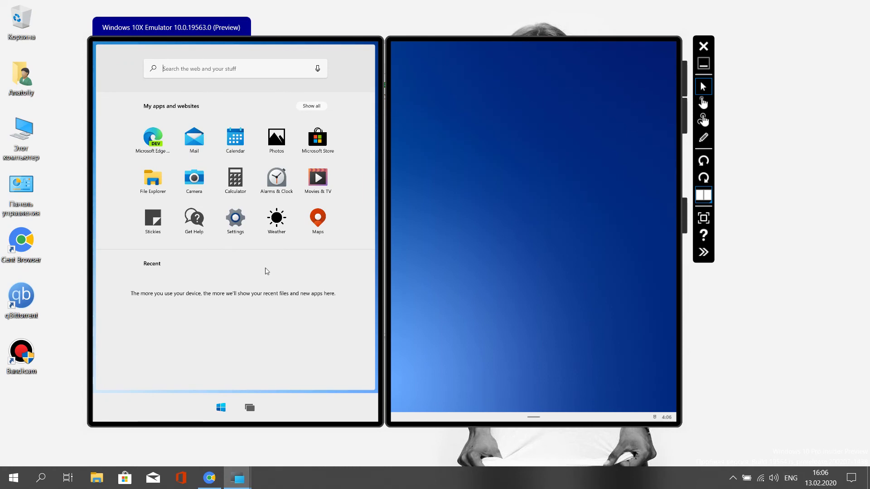
{"action": "key", "text": "super+r"}
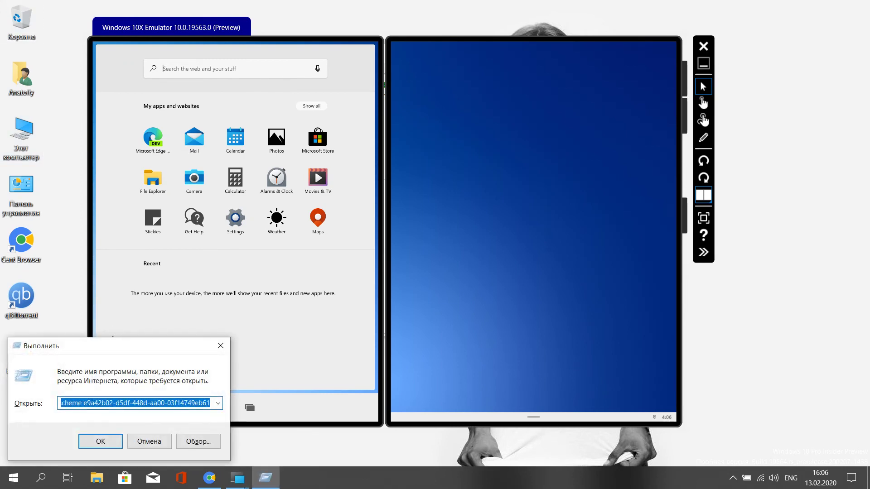
{"action": "type", "text": "winver"}
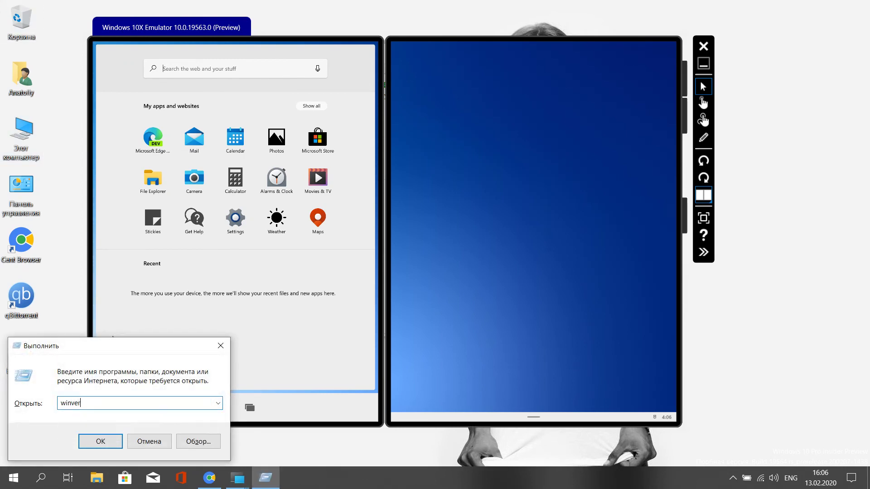
{"action": "key", "text": "Return"}
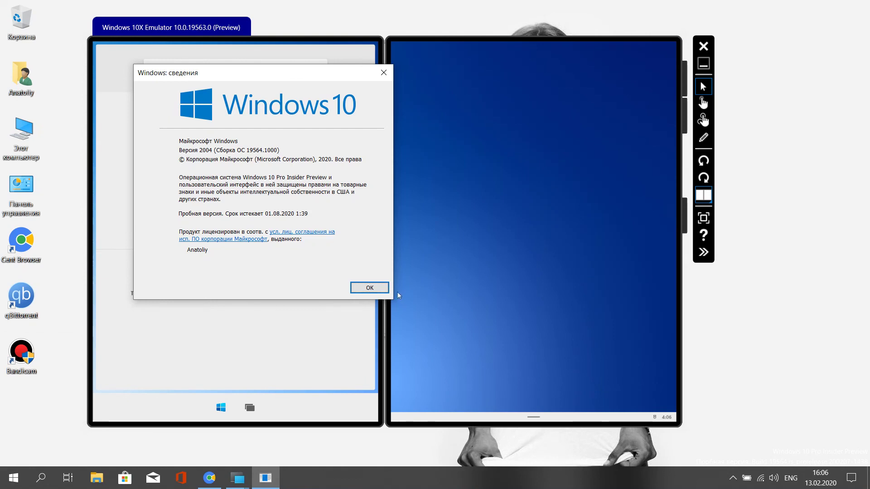
{"action": "key", "text": "Return"}
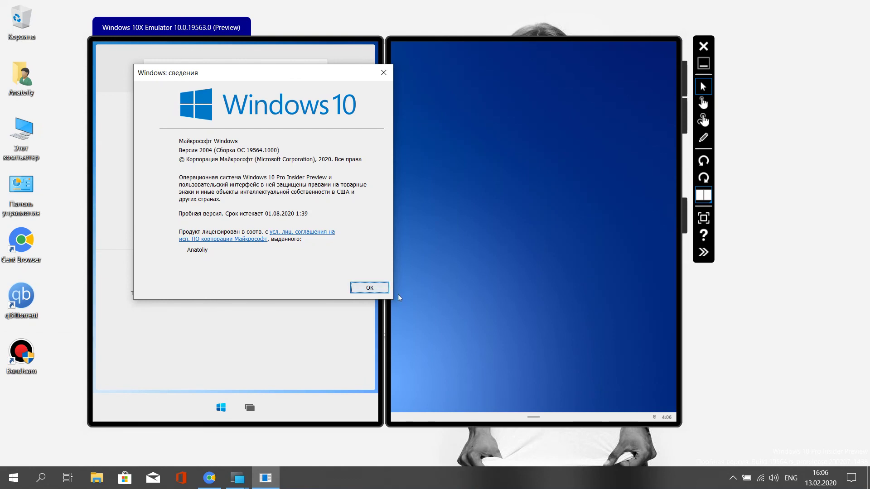
Step: Open the host computer's Windows settings, view the activation page under update and security, and close the settings
{"action": "key", "text": "super"}
{"action": "left_click", "coordinate": [14, 426]}
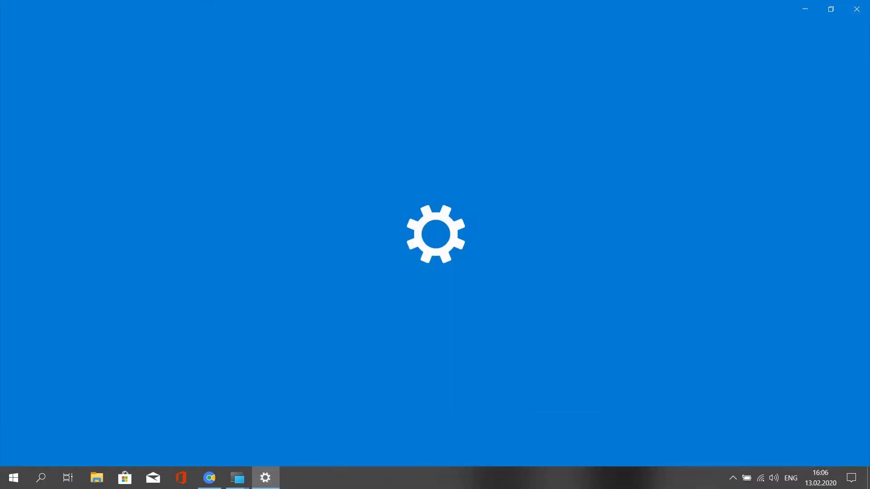
{"action": "left_click", "coordinate": [434, 286]}
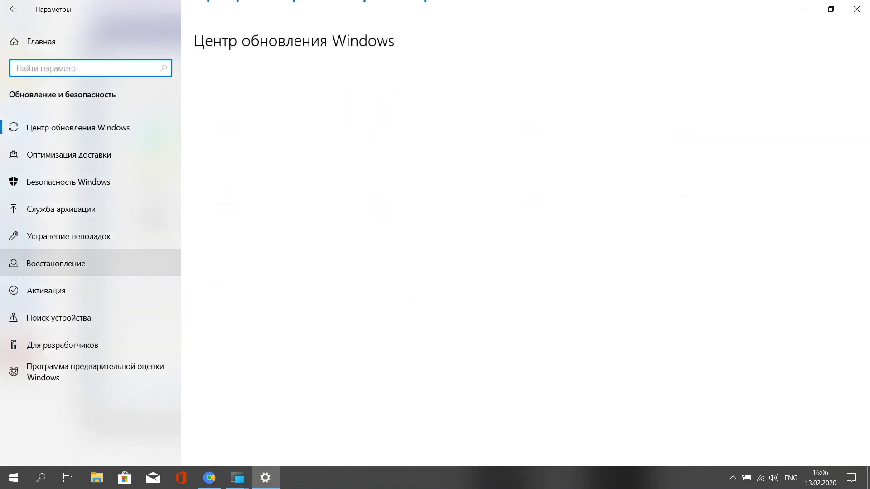
{"action": "left_click", "coordinate": [88, 291]}
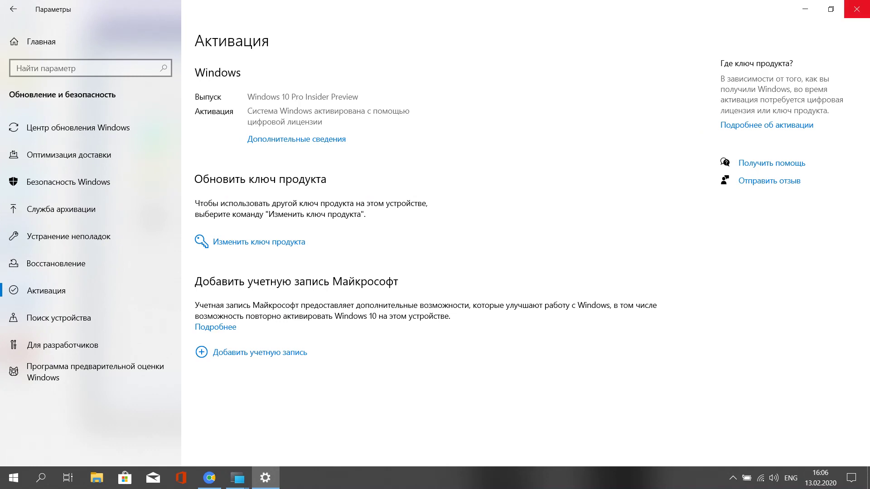
{"action": "left_click", "coordinate": [856, 9]}
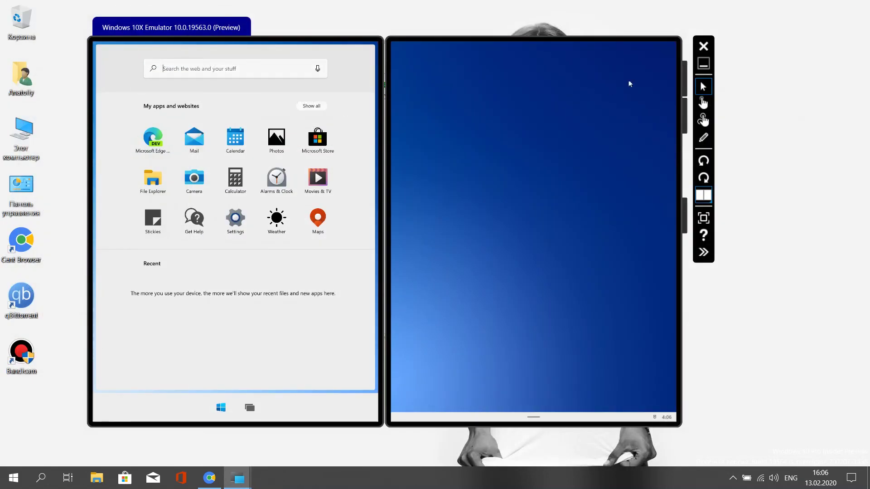
Step: Close the Windows 10X emulator and examine its processor count, GPU use and display details in Microsoft Emulator Manager
{"action": "left_click", "coordinate": [703, 45]}
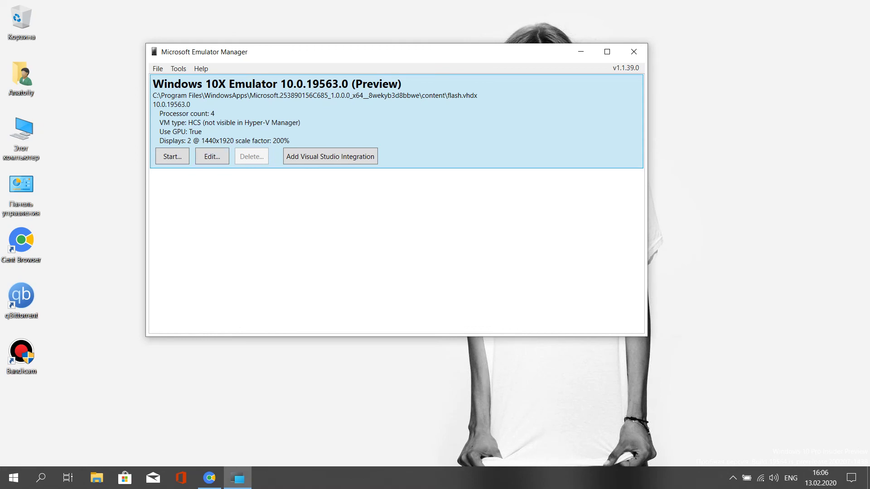
{"action": "left_click_drag", "start_coordinate": [215, 113], "coordinate": [159, 114]}
{"action": "left_click", "coordinate": [159, 113]}
{"action": "left_click_drag", "start_coordinate": [201, 132], "coordinate": [159, 131]}
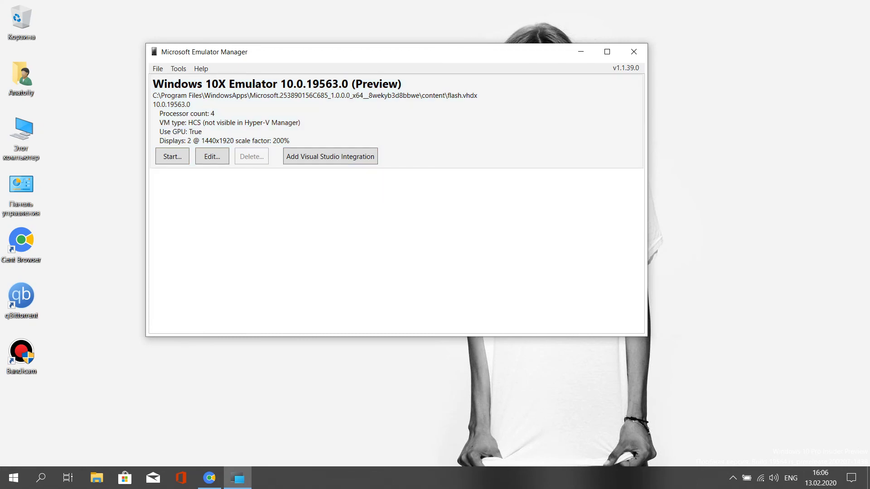
{"action": "left_click_drag", "start_coordinate": [290, 140], "coordinate": [159, 140]}
{"action": "left_click", "coordinate": [159, 140]}
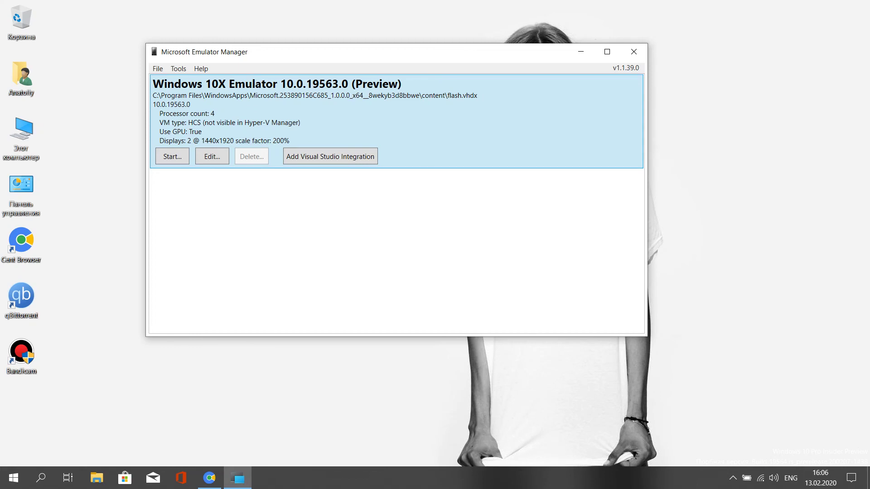